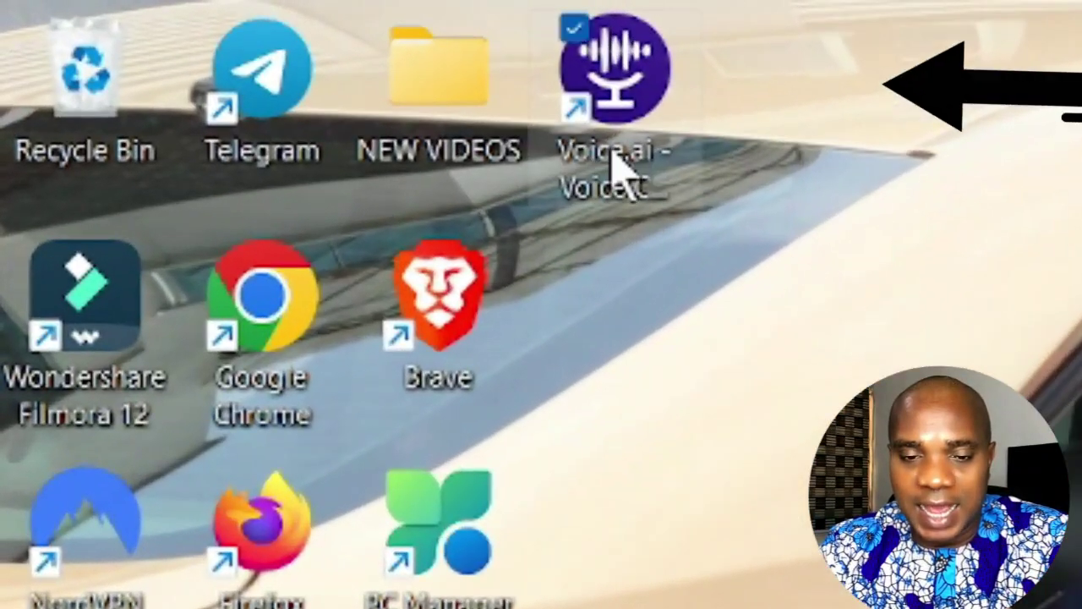
- Load voice.ai in a new Firefox tab, then minimize the browser back to the desktop
{"action": "left_click", "coordinate": [507, 140]}
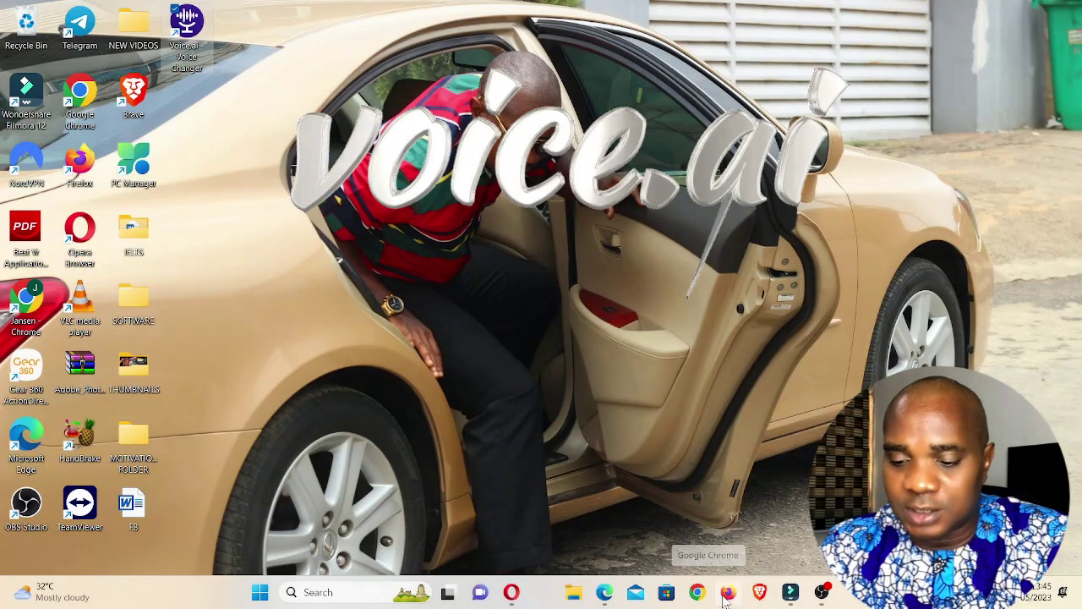
{"action": "left_click", "coordinate": [726, 594]}
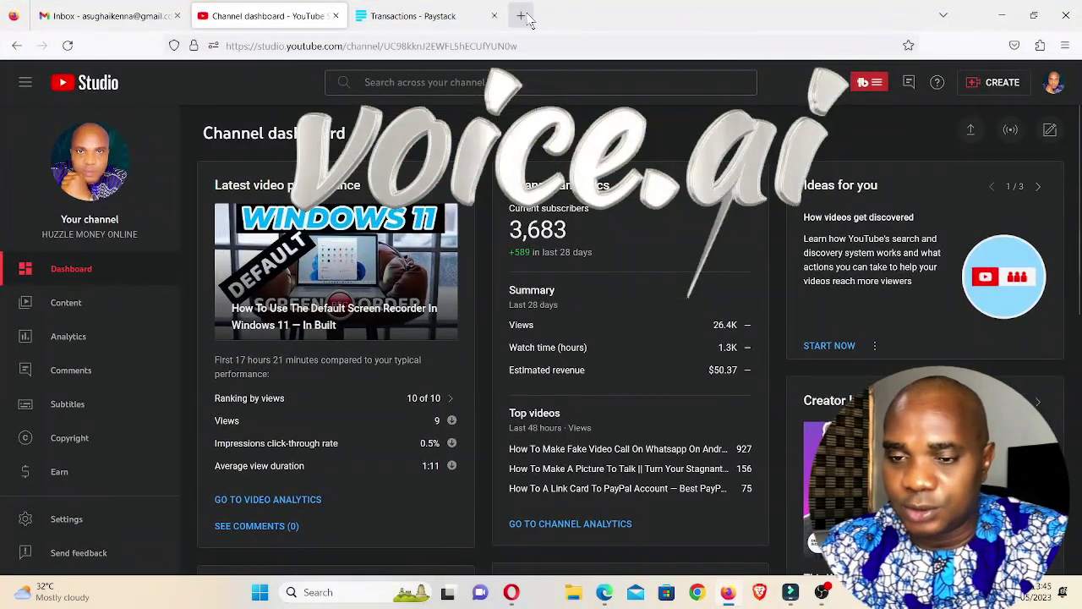
{"action": "left_click", "coordinate": [517, 15]}
{"action": "type", "text": "v"}
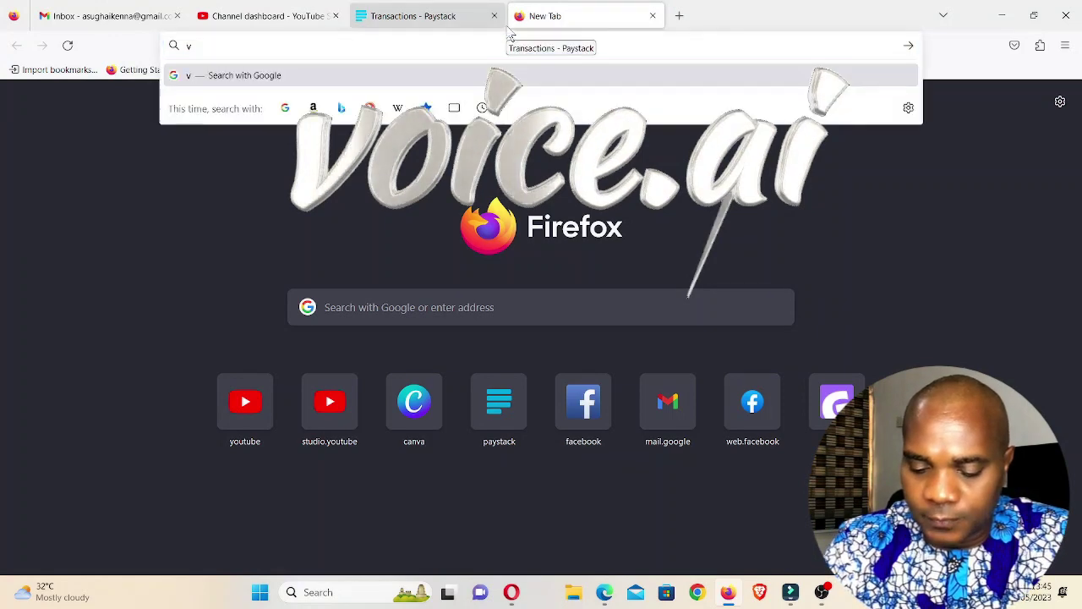
{"action": "type", "text": "oice.a"}
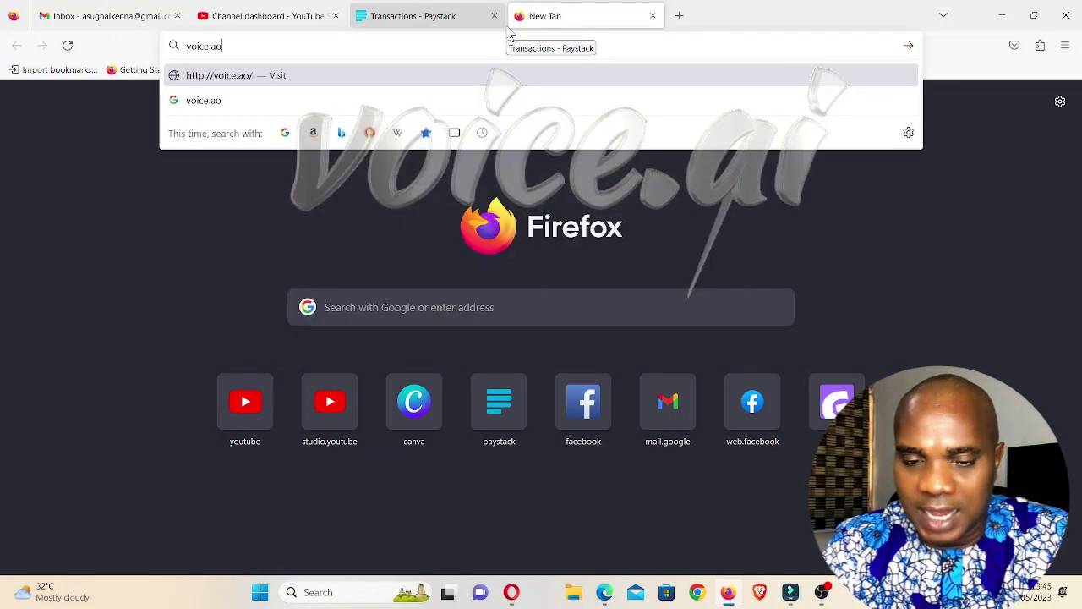
{"action": "type", "text": "i"}
{"action": "key", "text": "Return"}
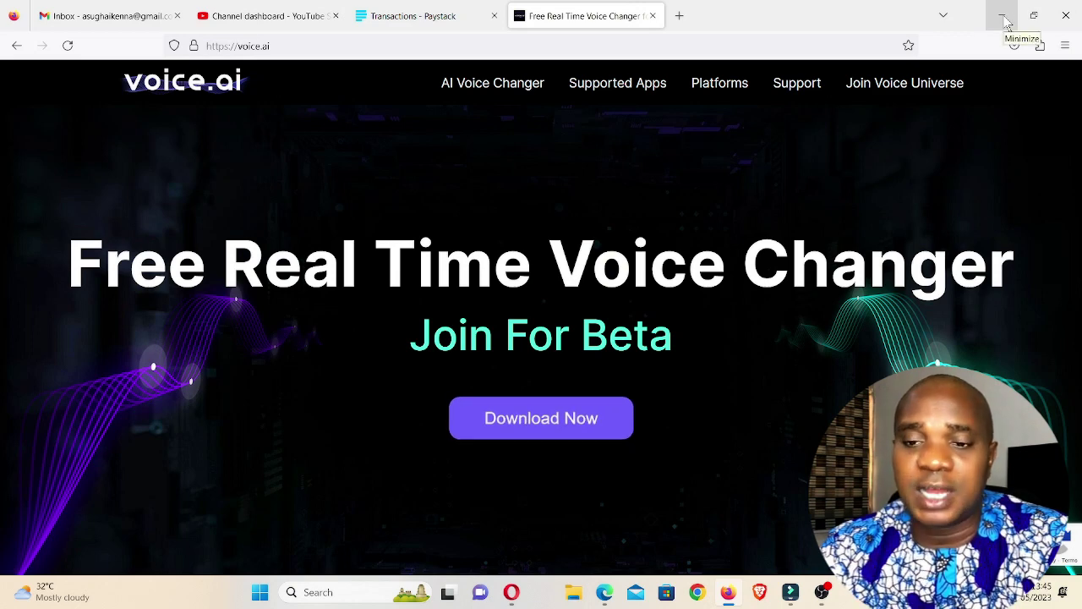
{"action": "left_click", "coordinate": [1003, 19]}
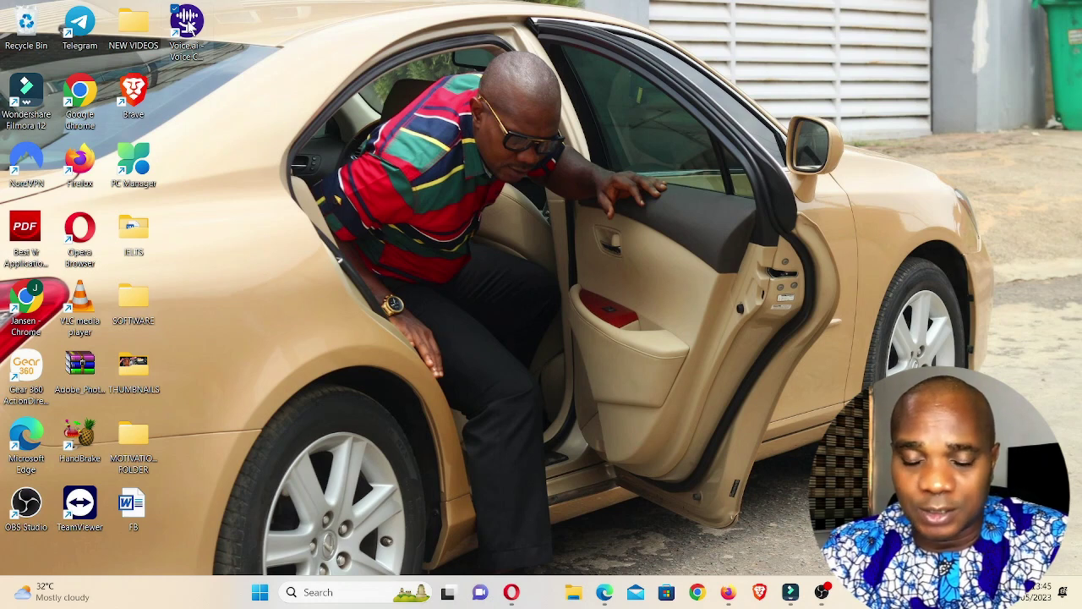
- Launch Voice.ai from its desktop shortcut and submit the sign-up form with an e-mail and password
{"action": "right_click", "coordinate": [191, 27]}
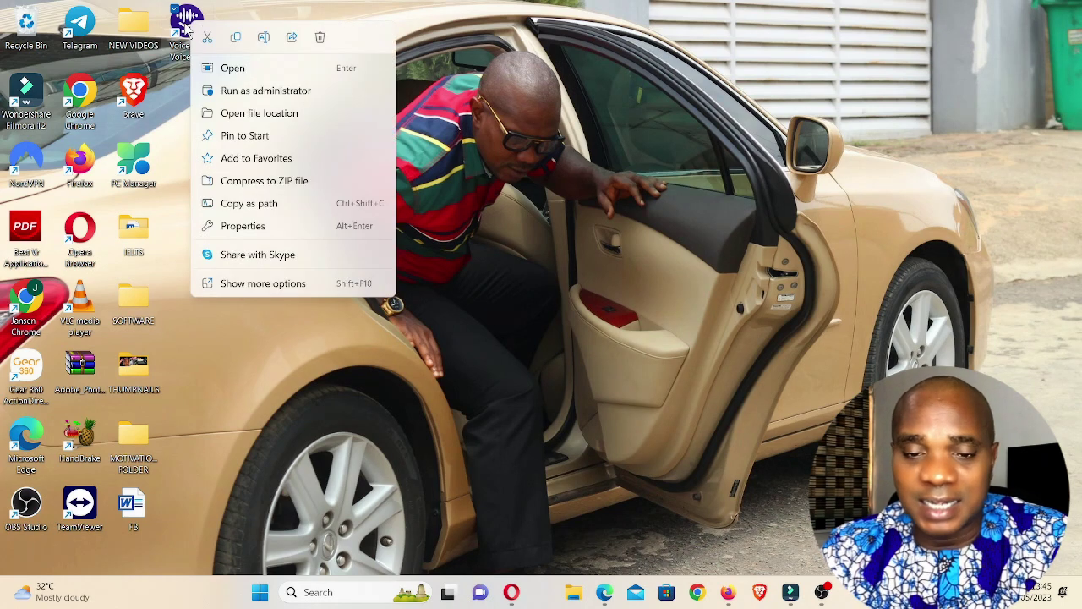
{"action": "left_click", "coordinate": [232, 71]}
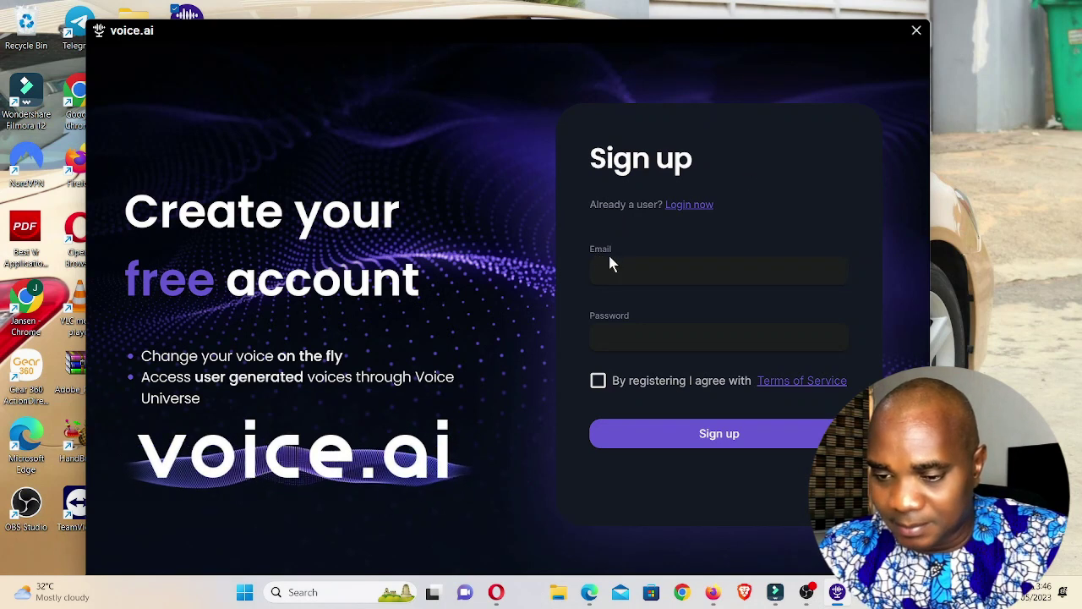
{"action": "left_click", "coordinate": [616, 275]}
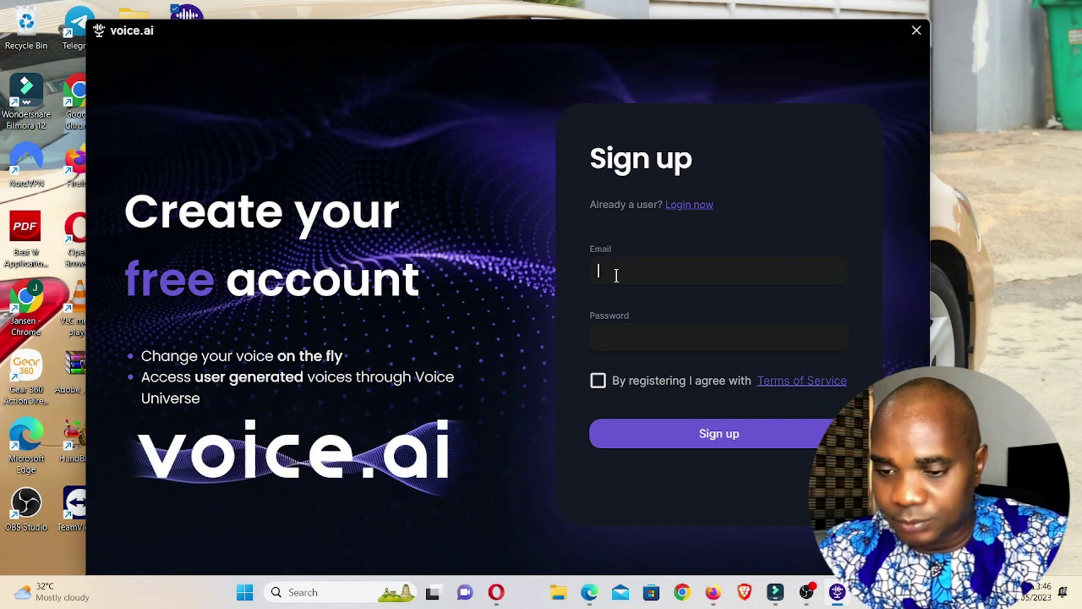
{"action": "left_click", "coordinate": [623, 328]}
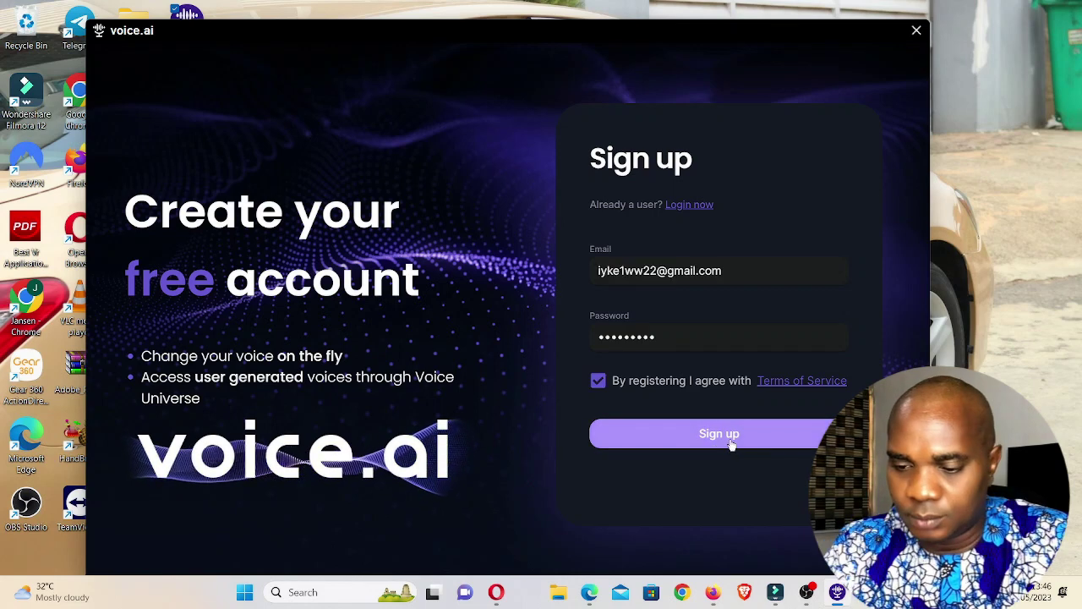
{"action": "left_click", "coordinate": [731, 441]}
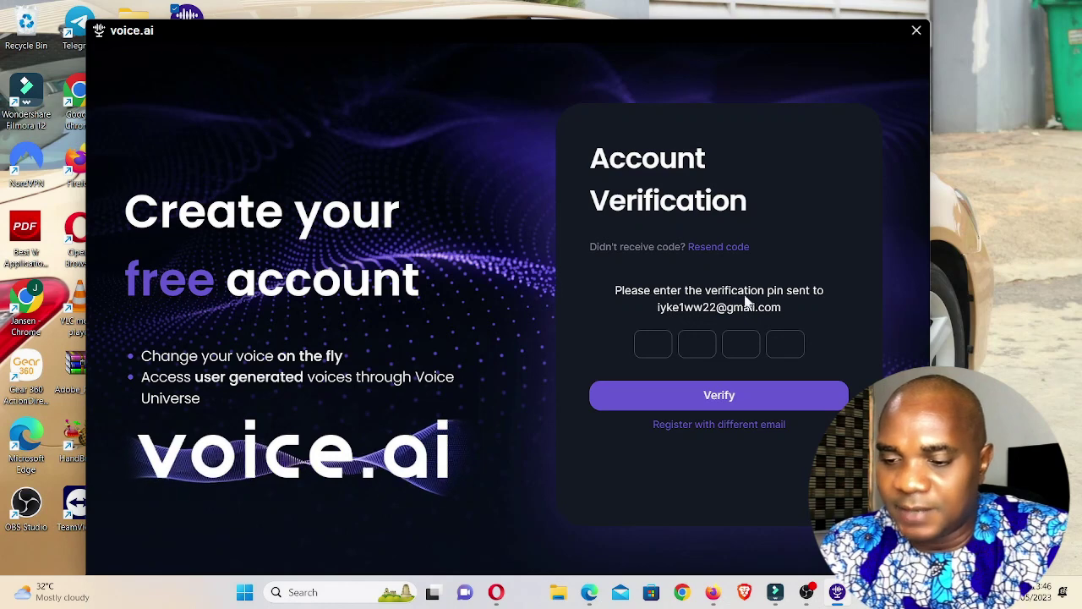
{"action": "left_click", "coordinate": [586, 594]}
- Open the Voice.ai verification e-mail in Gmail and select its four-digit code
{"action": "left_click", "coordinate": [90, 15]}
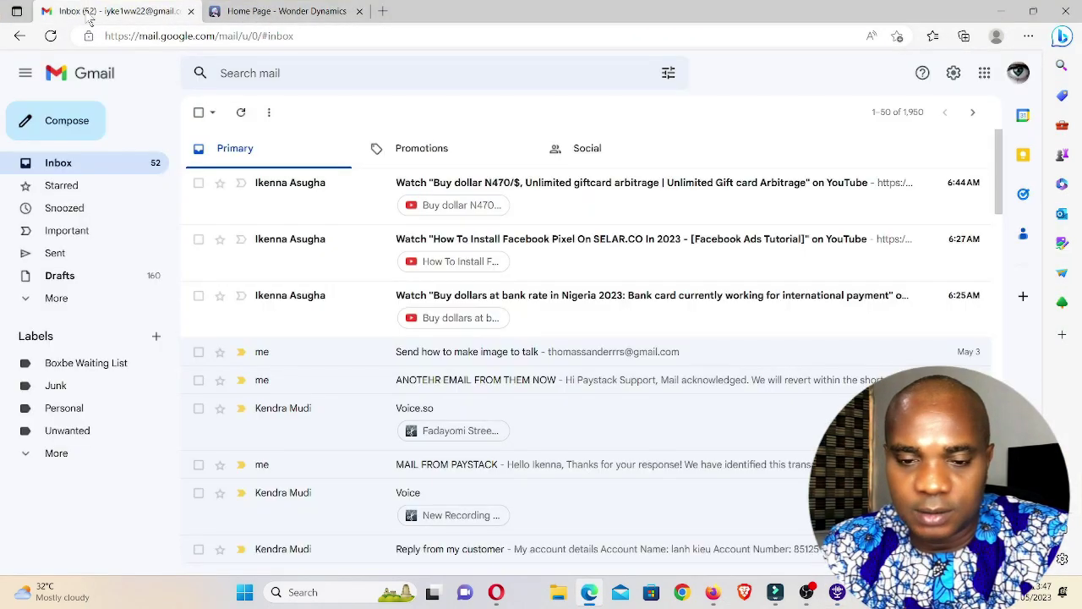
{"action": "left_click", "coordinate": [56, 164]}
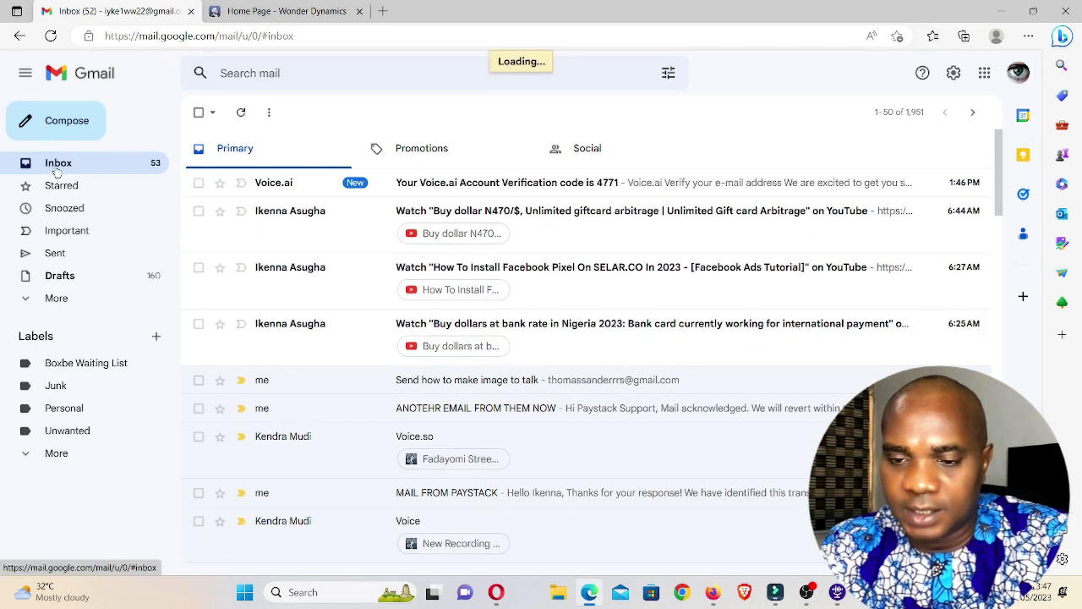
{"action": "left_click", "coordinate": [572, 182]}
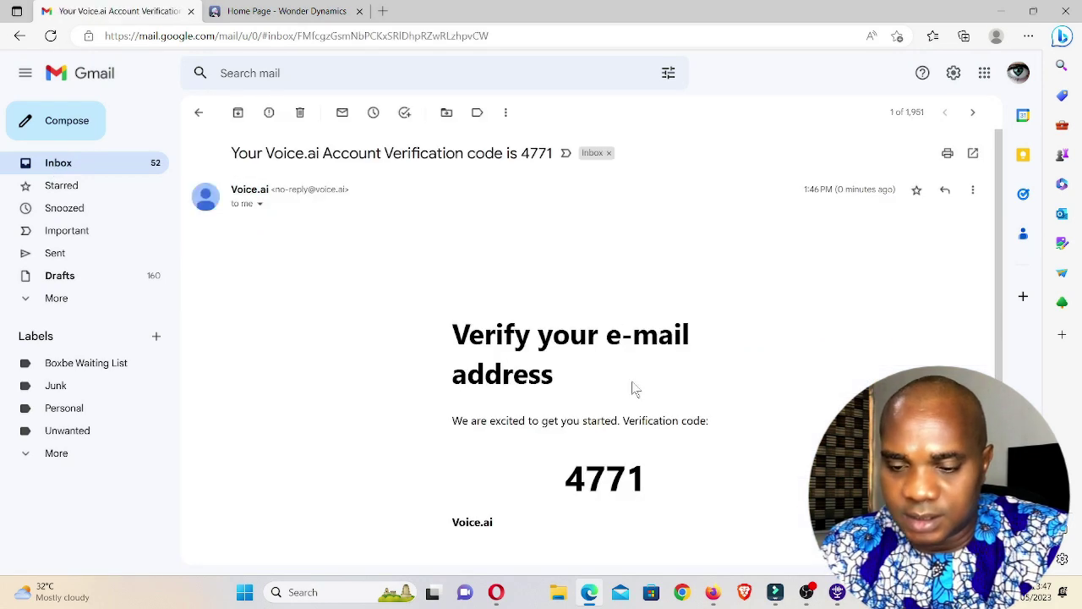
{"action": "double_click", "coordinate": [633, 477]}
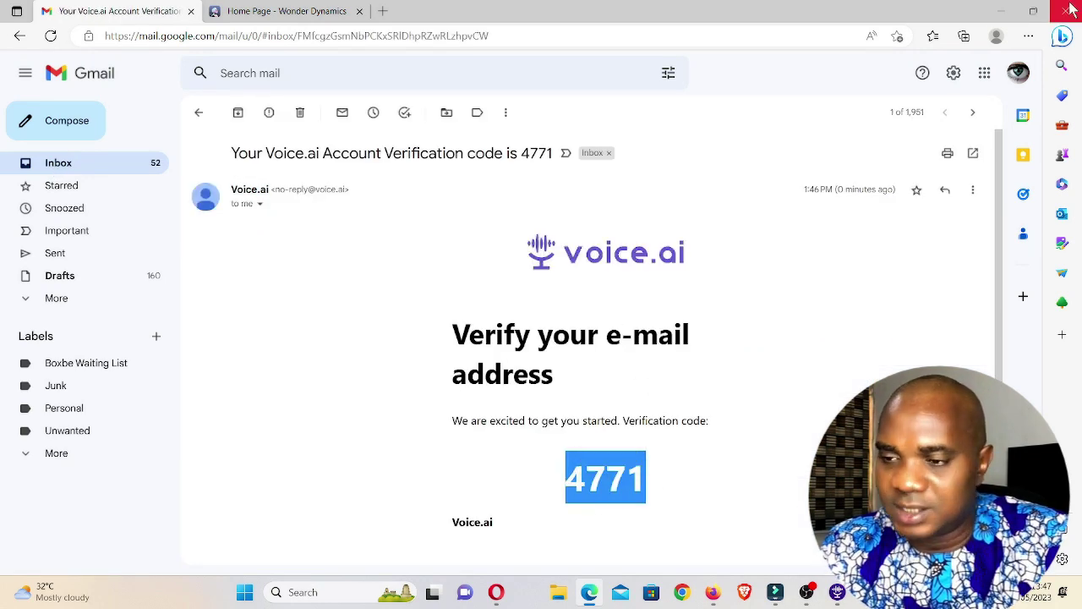
{"action": "left_click", "coordinate": [1001, 10]}
- Enter the four-digit e-mailed verification code and confirm it
{"action": "left_click", "coordinate": [652, 345]}
{"action": "left_click", "coordinate": [726, 390]}
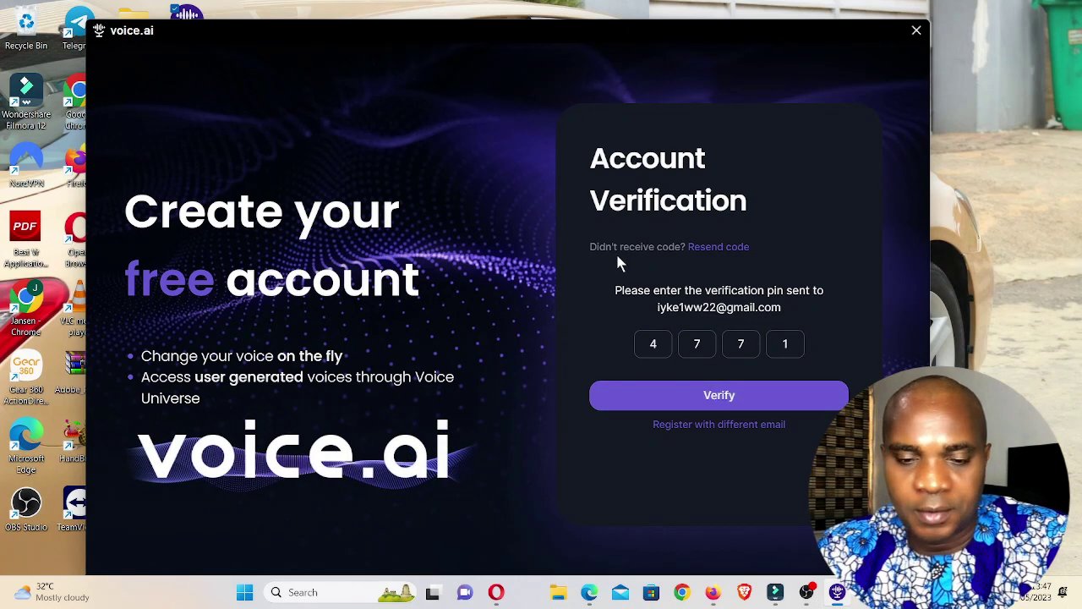
{"action": "left_click", "coordinate": [728, 394]}
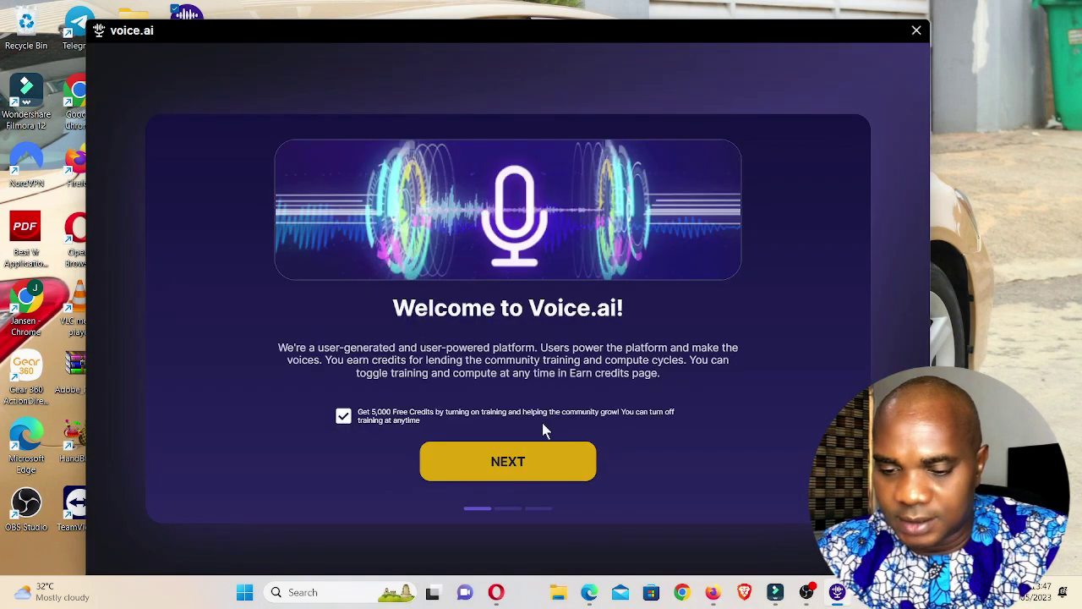
- Get through onboarding, closing the Beta Pro upgrade offer and its payment page
{"action": "left_click", "coordinate": [541, 452]}
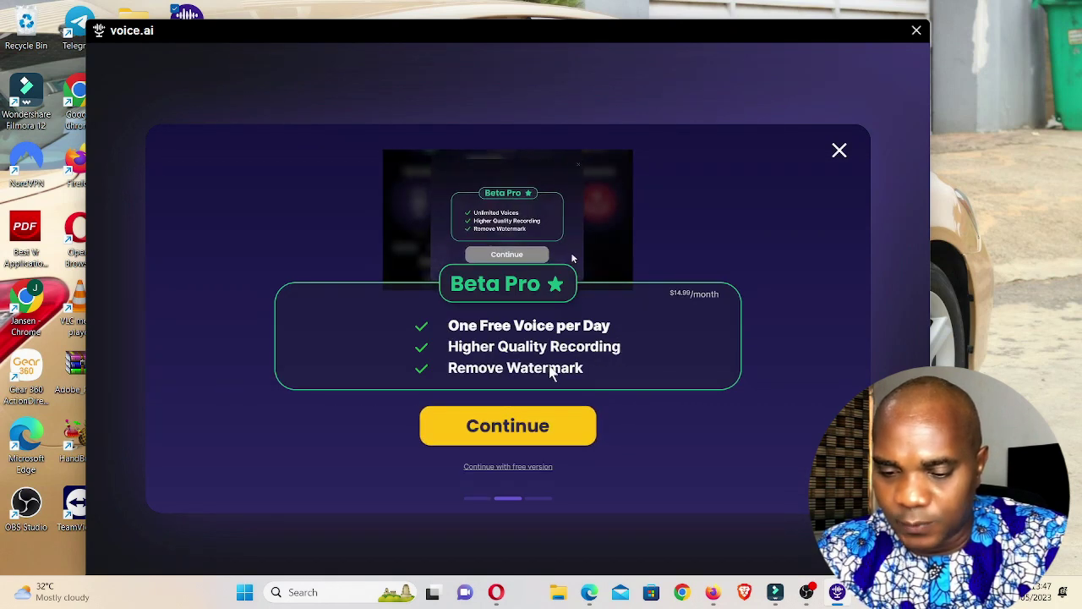
{"action": "left_click", "coordinate": [527, 424]}
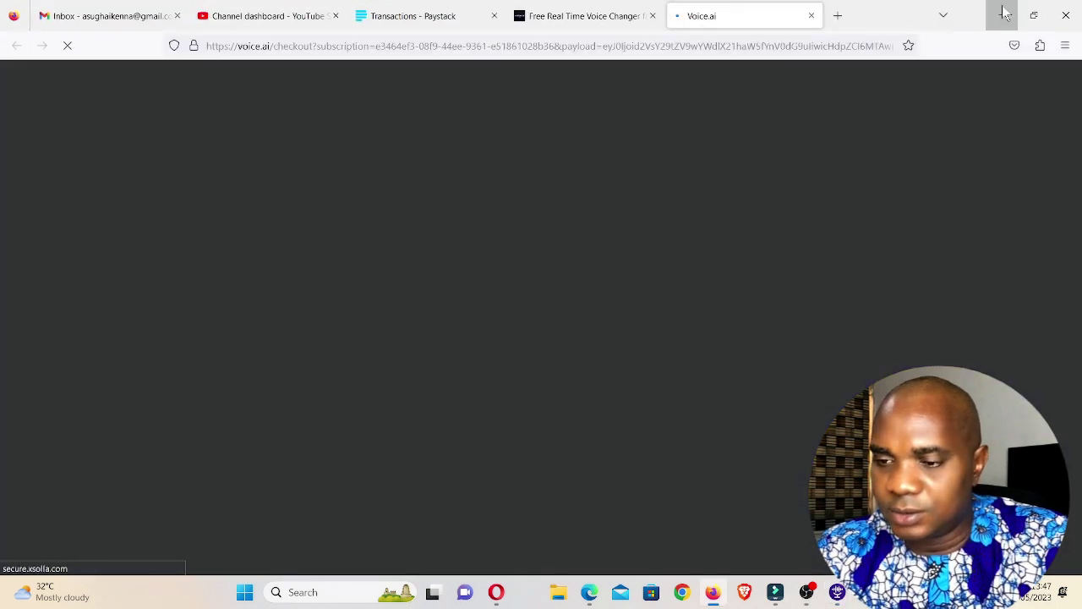
{"action": "left_click", "coordinate": [1002, 12]}
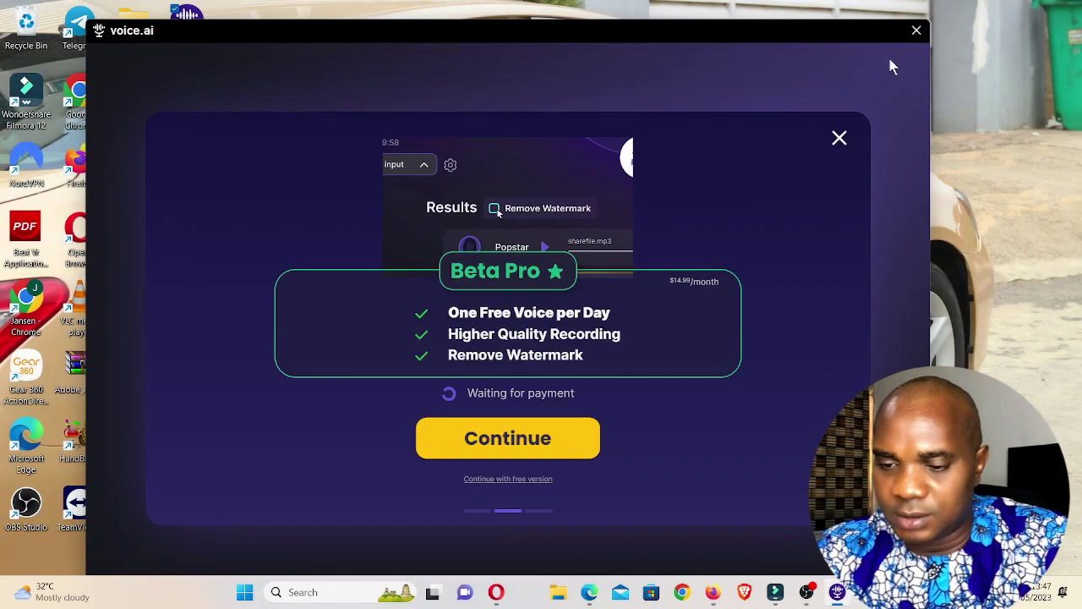
{"action": "left_click", "coordinate": [839, 139]}
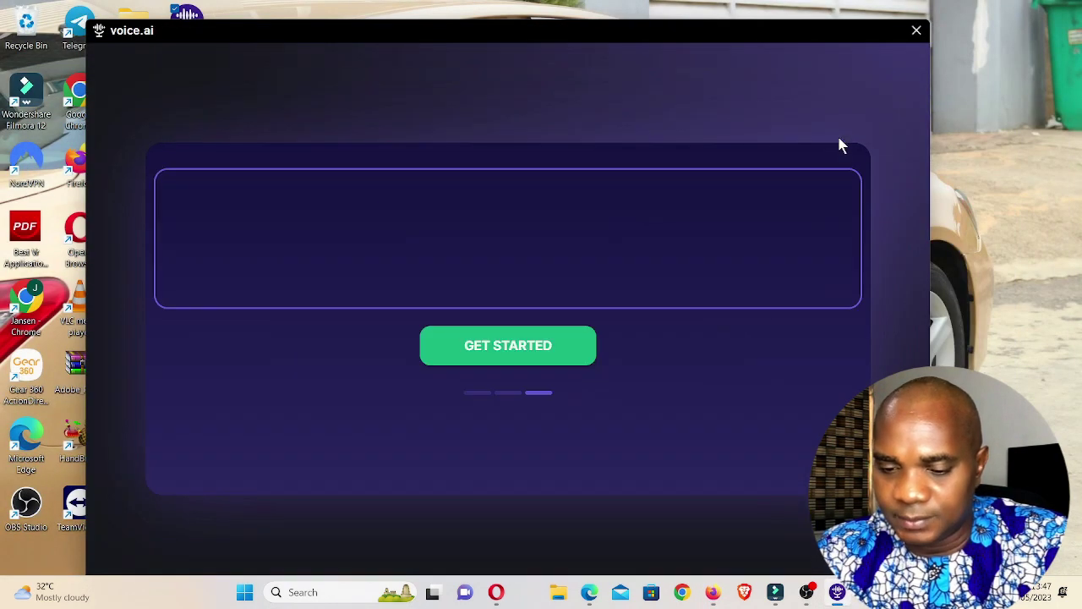
{"action": "left_click", "coordinate": [498, 351]}
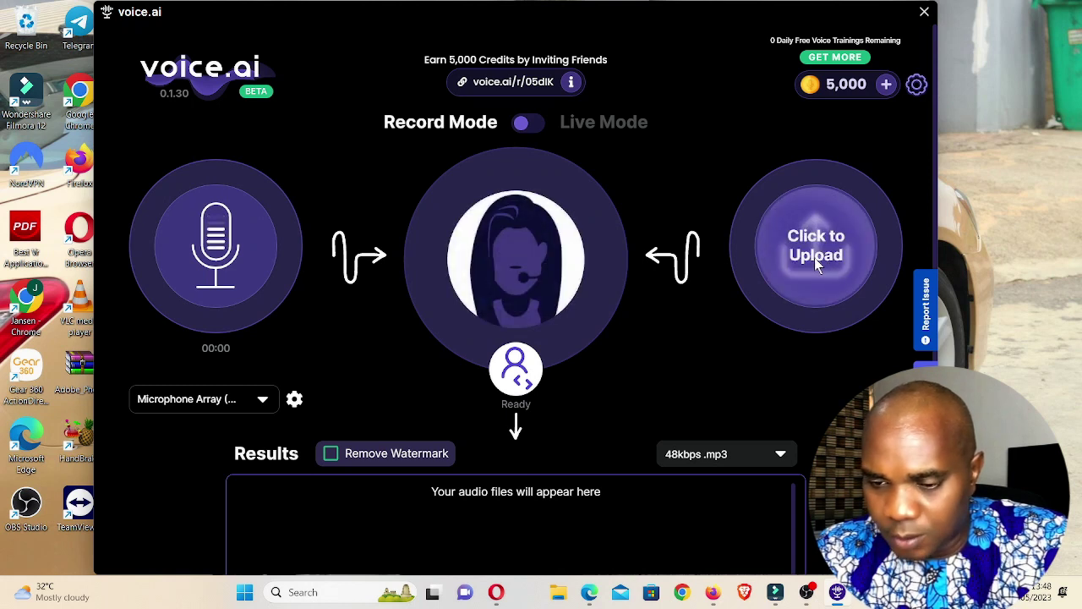
- Open the Choose your voice character library from the Switch Voice icon
{"action": "scroll", "coordinate": [473, 203], "scroll_direction": "down", "scroll_amount": 1}
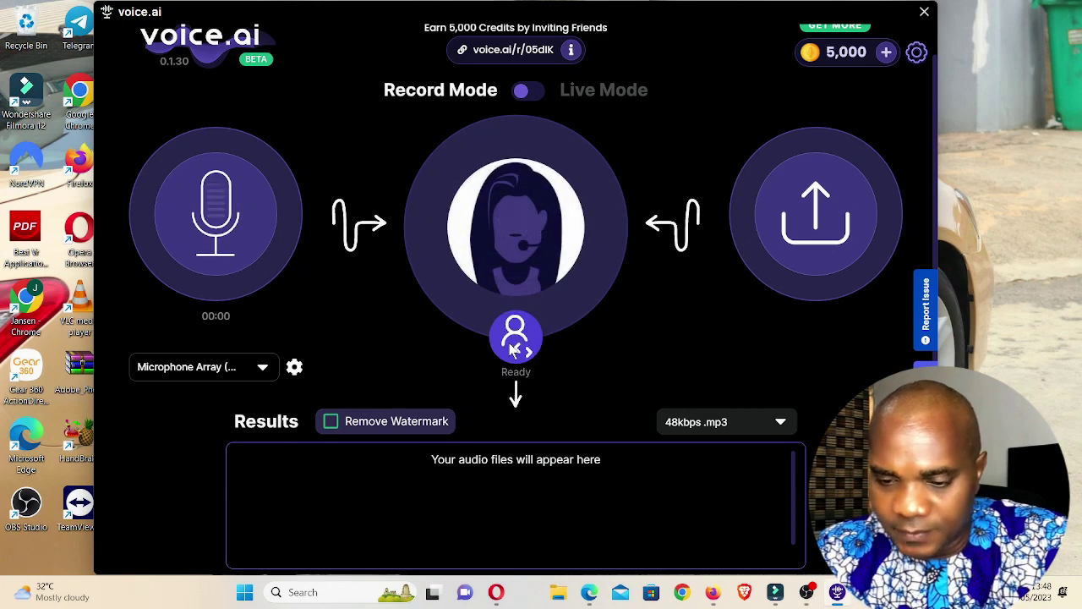
{"action": "left_click", "coordinate": [512, 329]}
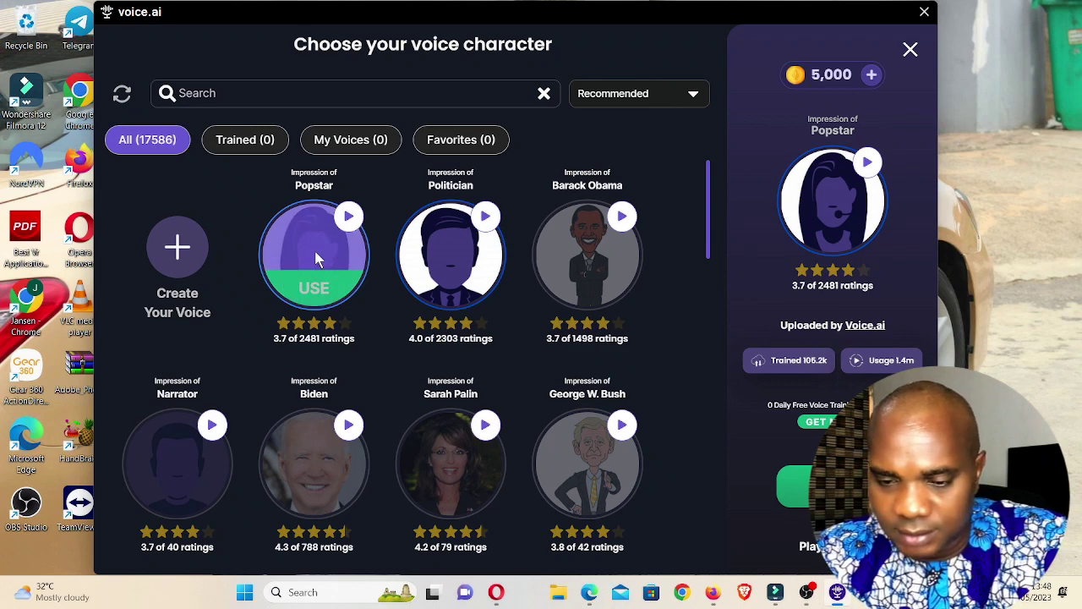
- Preview the Popstar, Politician, Obama and Sarah Palin samples, then show Sarah Palin's details
{"action": "left_click", "coordinate": [348, 216]}
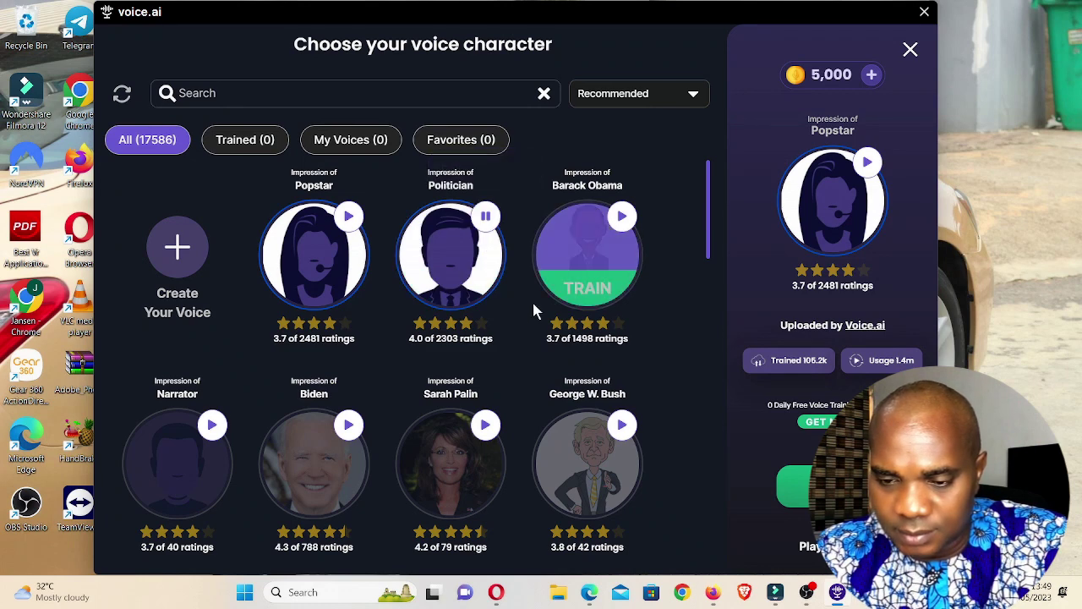
{"action": "left_click", "coordinate": [486, 219]}
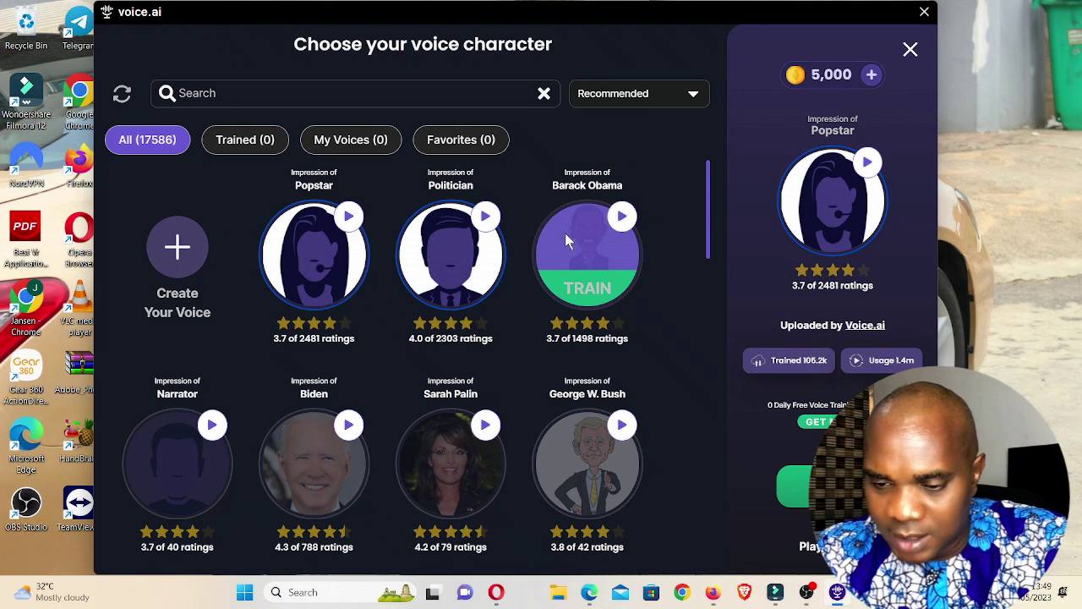
{"action": "left_click", "coordinate": [623, 217]}
{"action": "scroll", "coordinate": [495, 314], "scroll_direction": "down", "scroll_amount": 2}
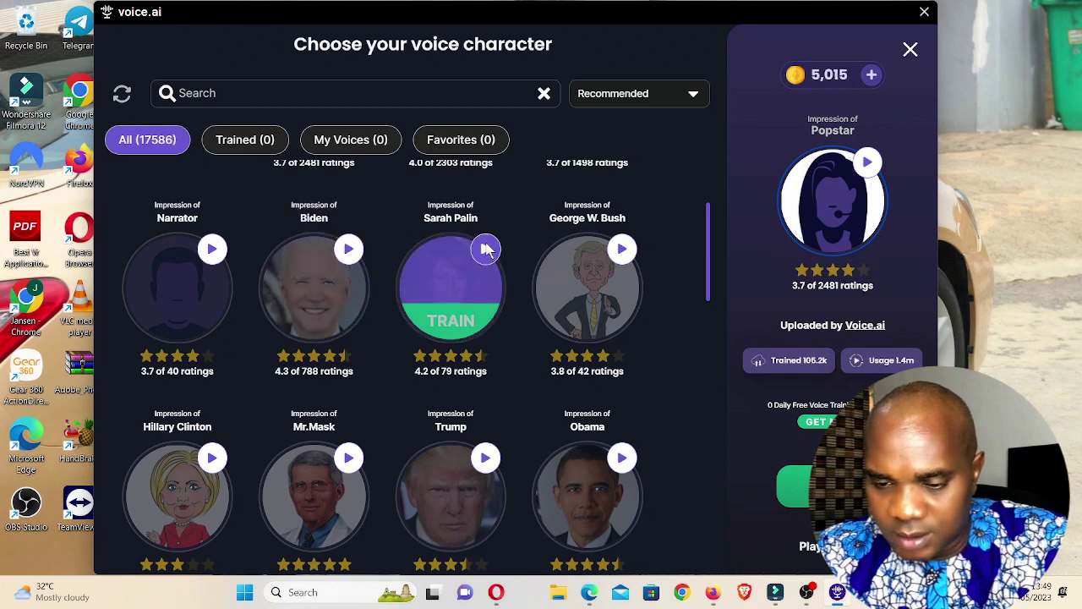
{"action": "left_click", "coordinate": [486, 248]}
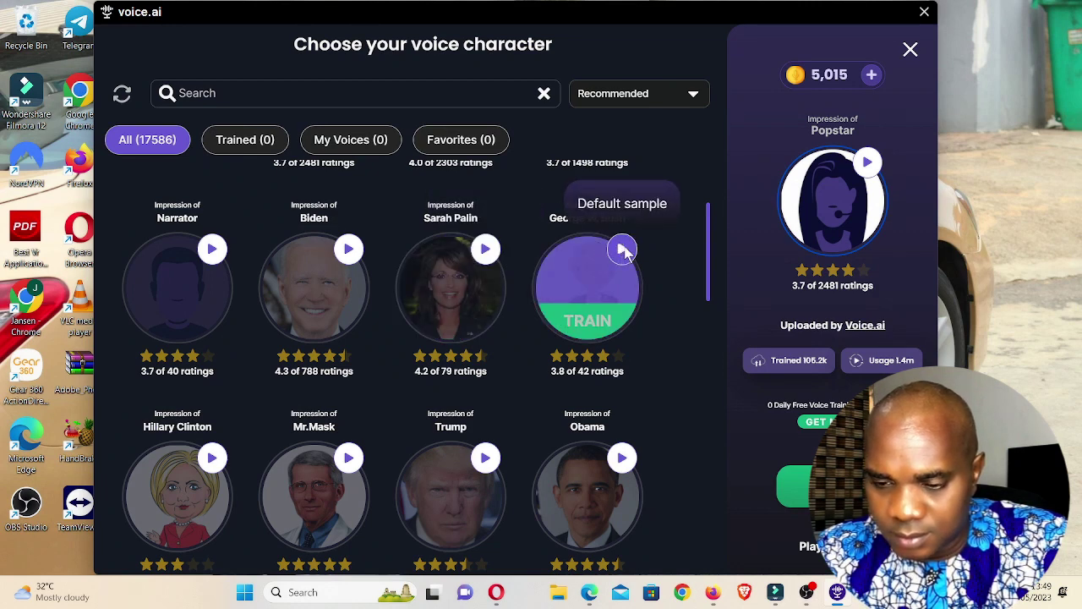
{"action": "scroll", "coordinate": [386, 315], "scroll_direction": "up", "scroll_amount": 2}
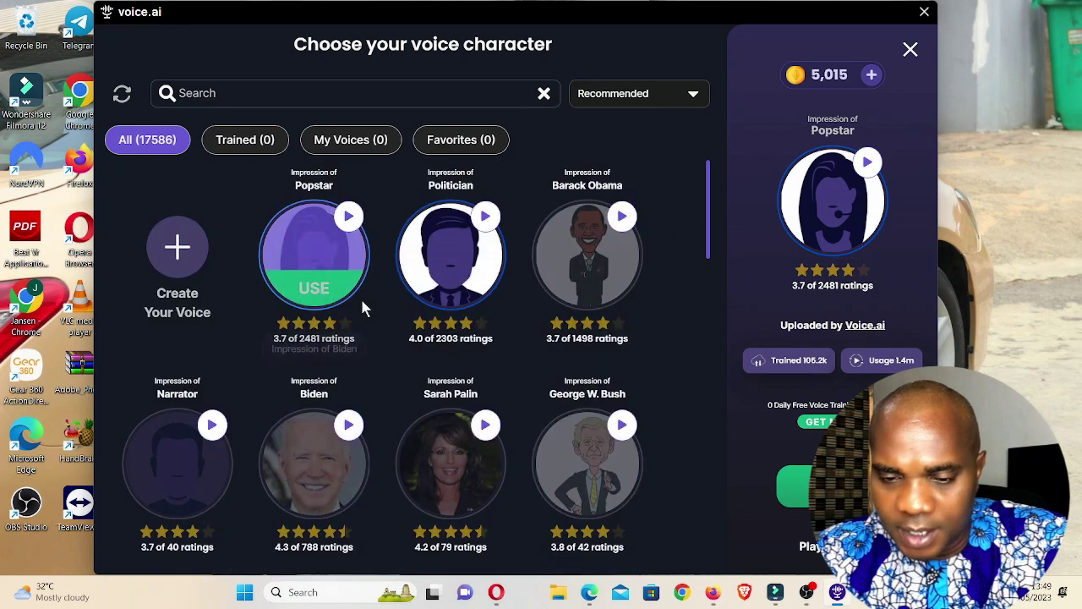
{"action": "scroll", "coordinate": [578, 254], "scroll_direction": "down", "scroll_amount": 2}
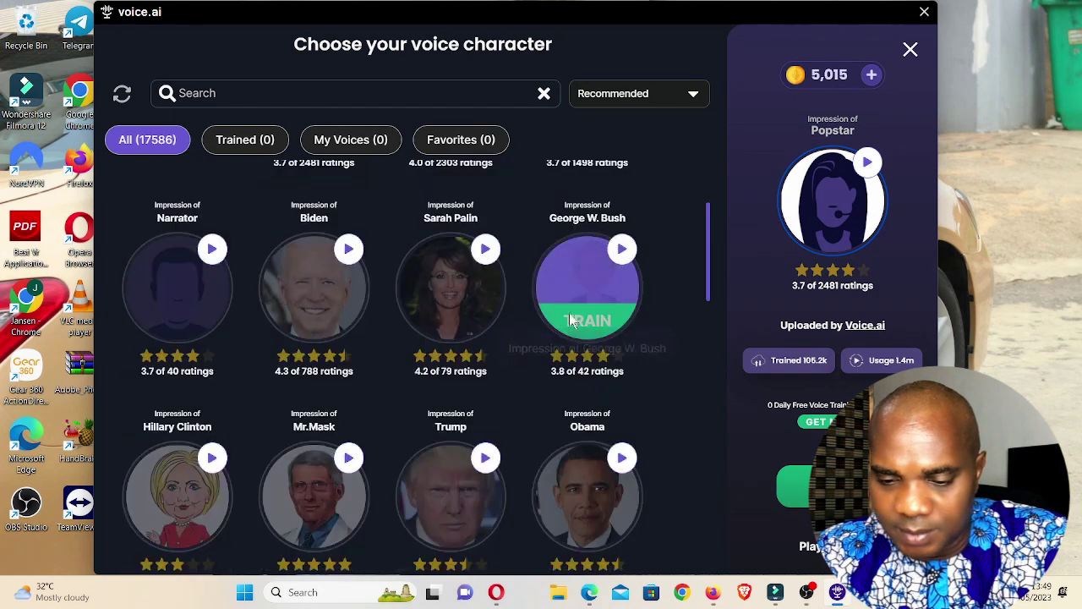
{"action": "left_click", "coordinate": [440, 298]}
- Train the Sarah Palin voice for 4,600 credits, then view the credit packages
{"action": "left_click", "coordinate": [442, 328]}
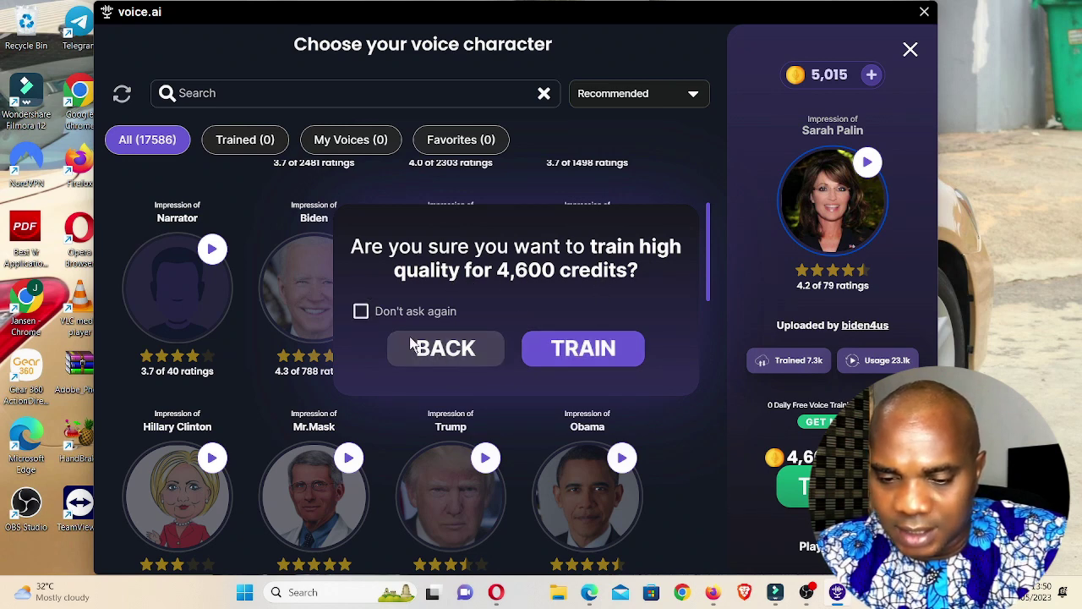
{"action": "left_click", "coordinate": [583, 350]}
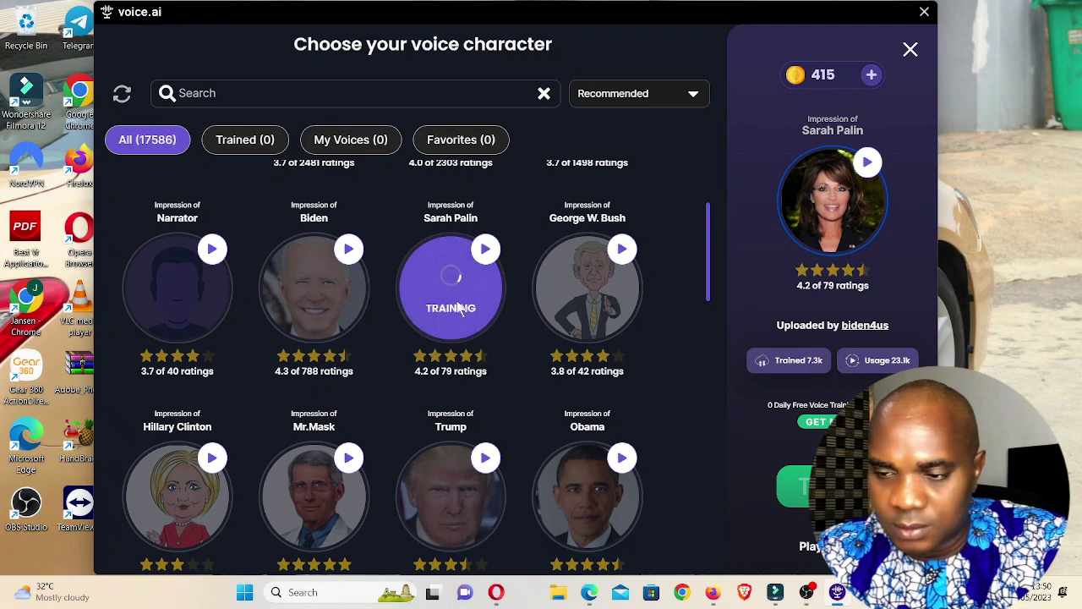
{"action": "left_click", "coordinate": [871, 75]}
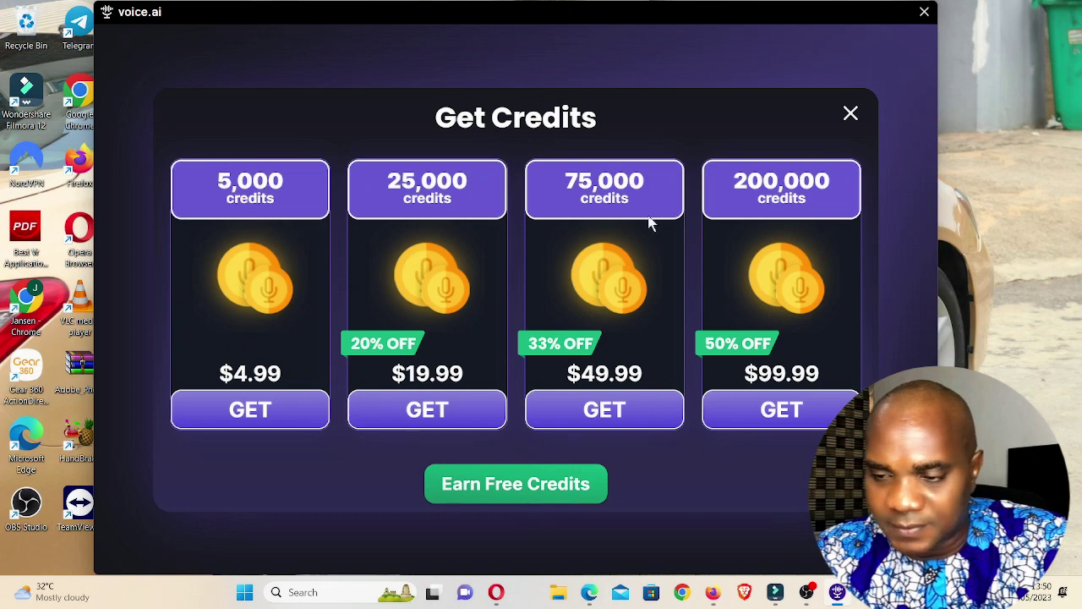
{"action": "left_click", "coordinate": [849, 115]}
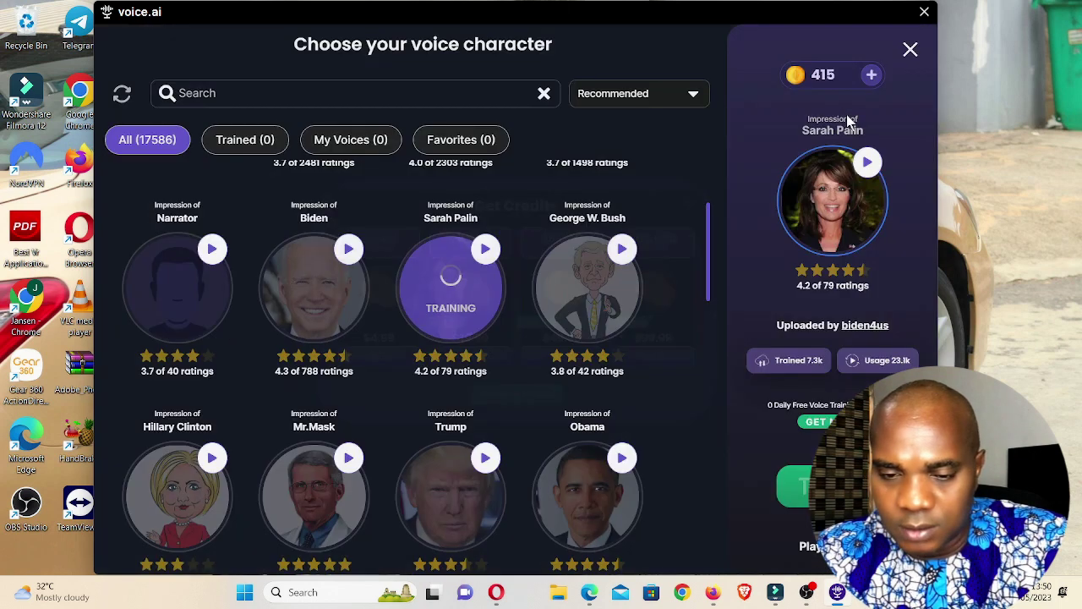
{"action": "mouse_move", "coordinate": [583, 288]}
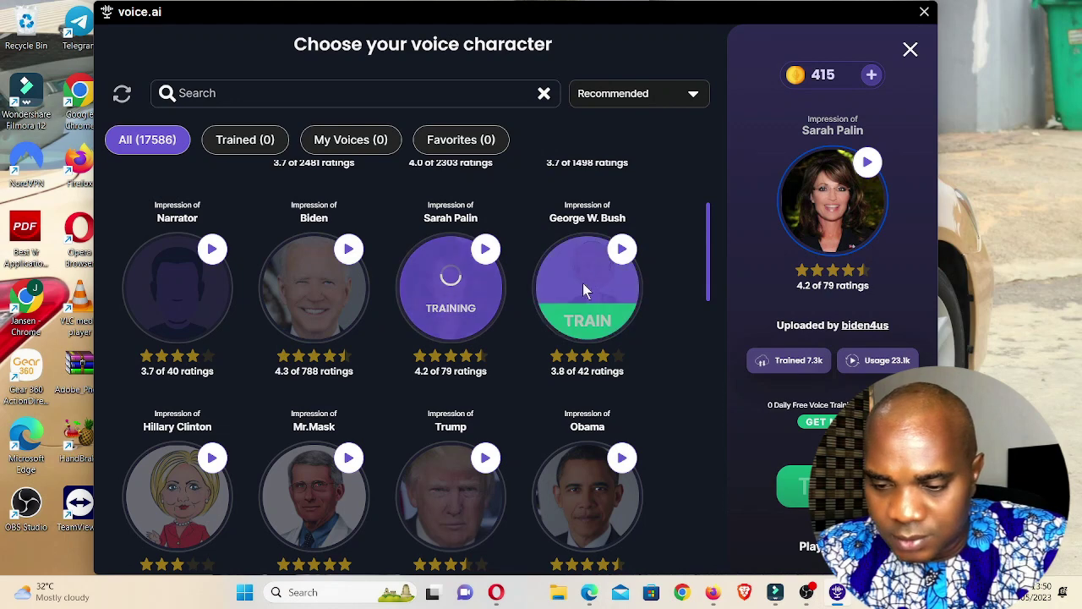
{"action": "left_click", "coordinate": [592, 325]}
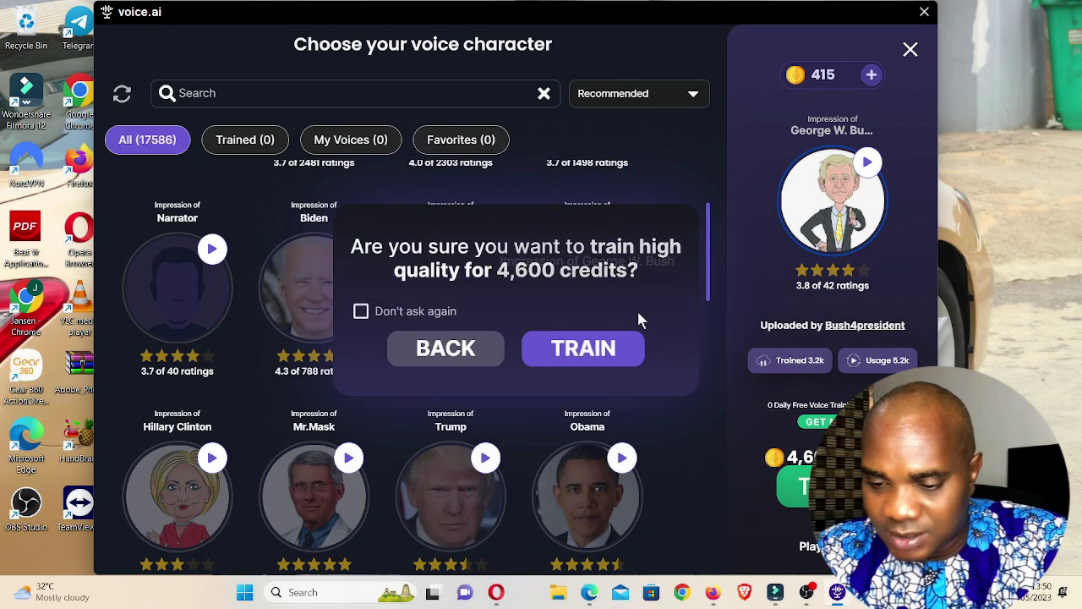
{"action": "left_click", "coordinate": [448, 349]}
{"action": "mouse_move", "coordinate": [184, 311]}
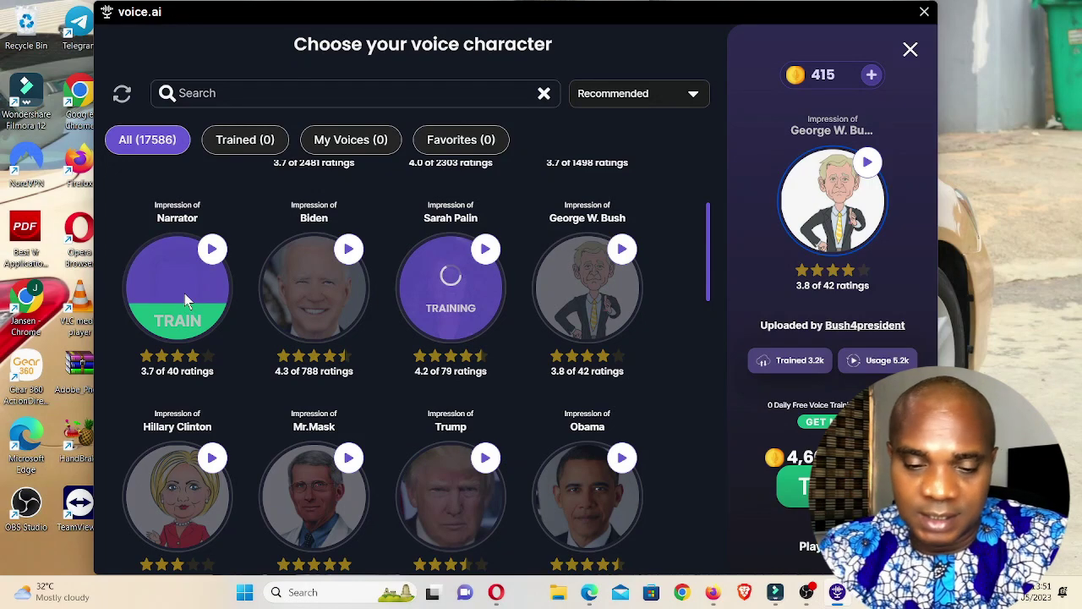
{"action": "scroll", "coordinate": [215, 302], "scroll_direction": "down", "scroll_amount": 2}
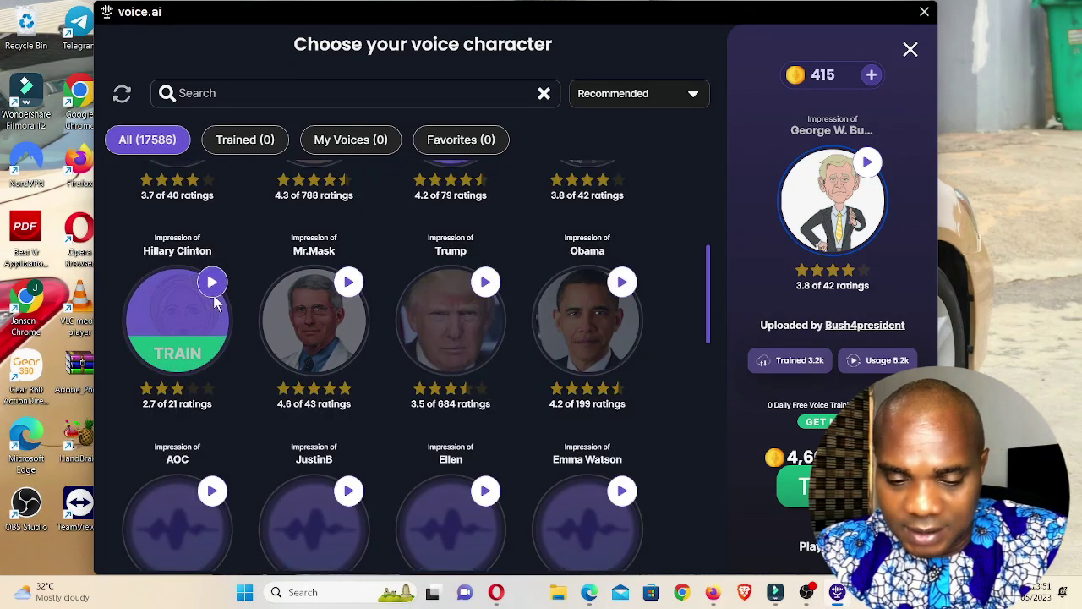
{"action": "left_click", "coordinate": [167, 363]}
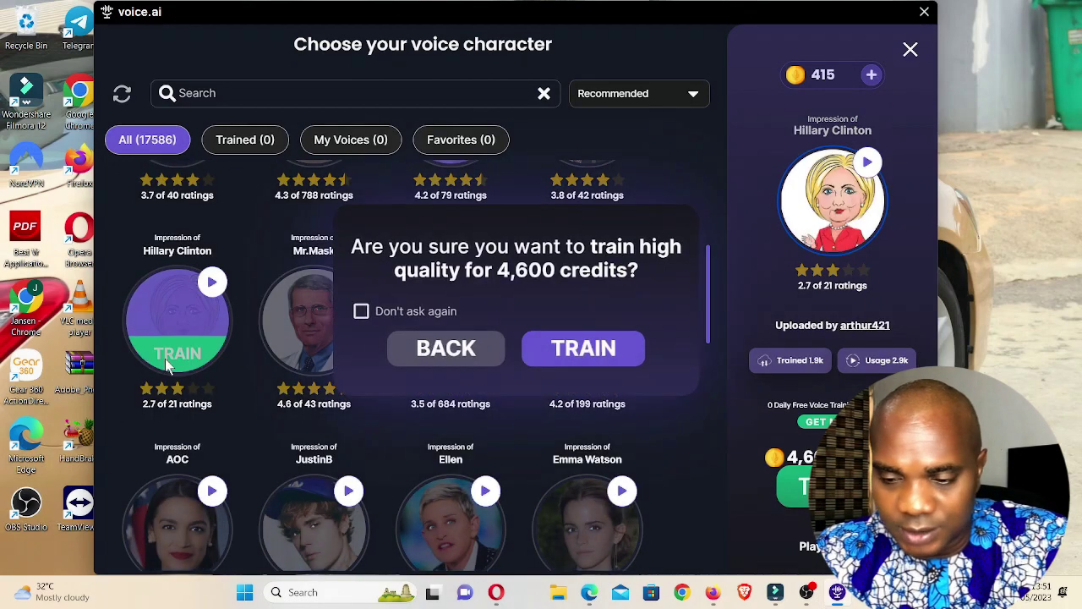
{"action": "left_click", "coordinate": [499, 362]}
{"action": "scroll", "coordinate": [557, 279], "scroll_direction": "down", "scroll_amount": 4}
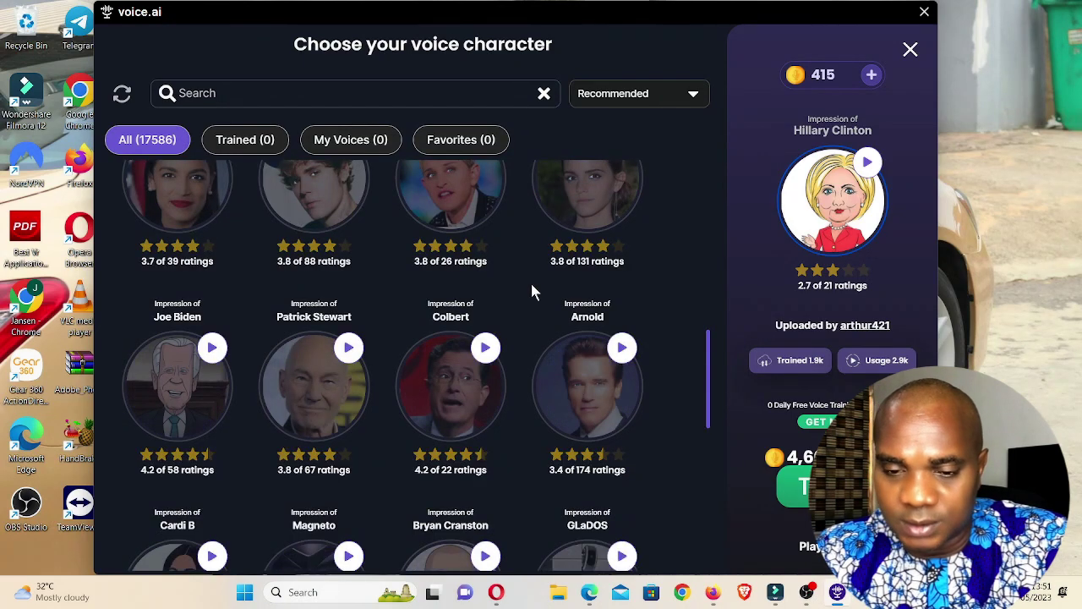
{"action": "scroll", "coordinate": [526, 288], "scroll_direction": "down", "scroll_amount": 2}
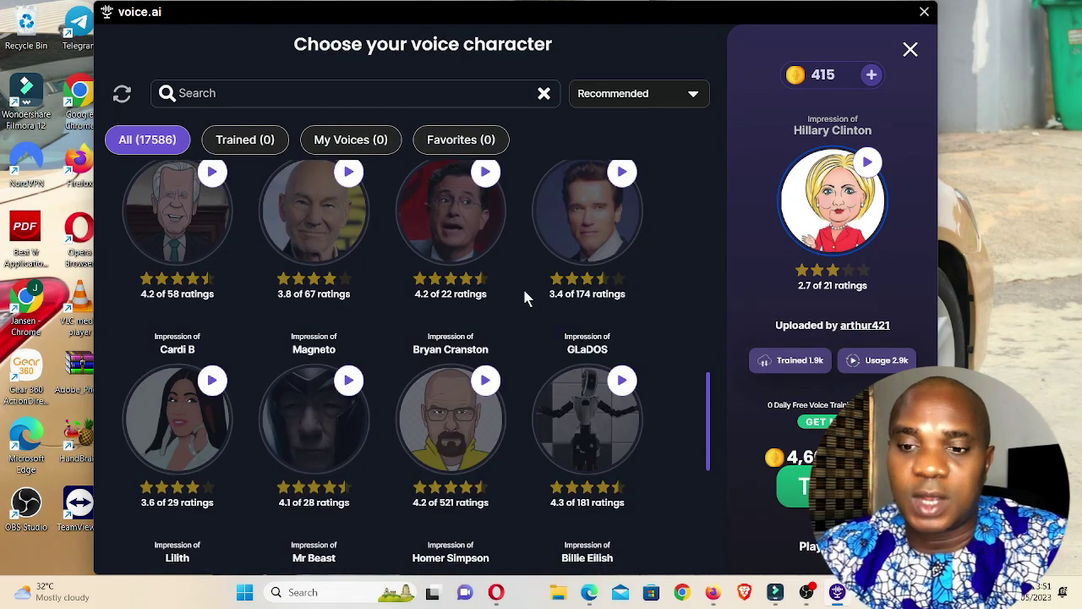
{"action": "scroll", "coordinate": [524, 297], "scroll_direction": "down", "scroll_amount": 2}
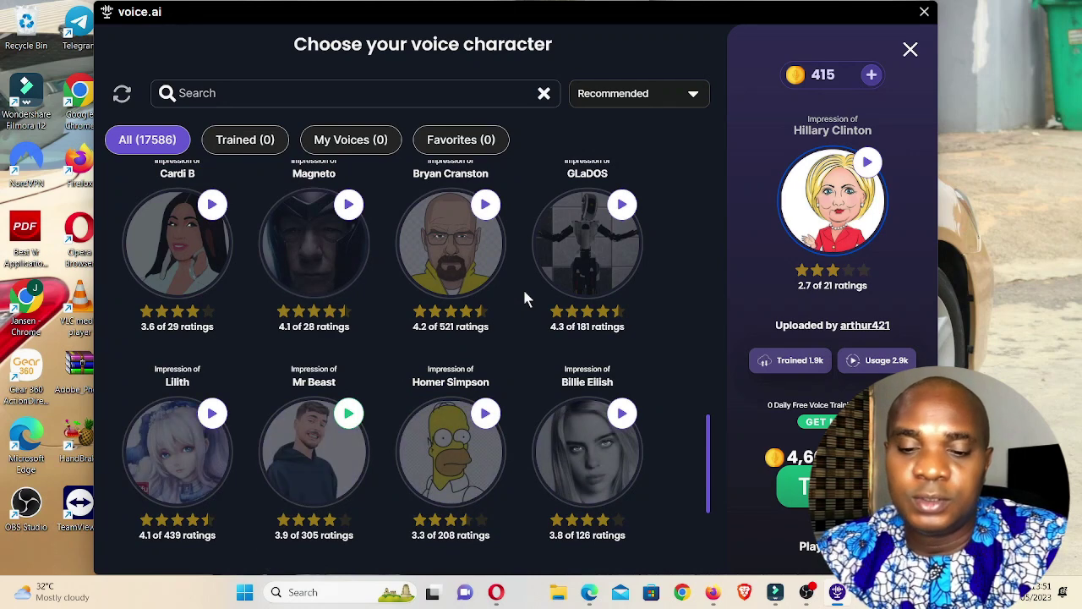
{"action": "mouse_move", "coordinate": [433, 224]}
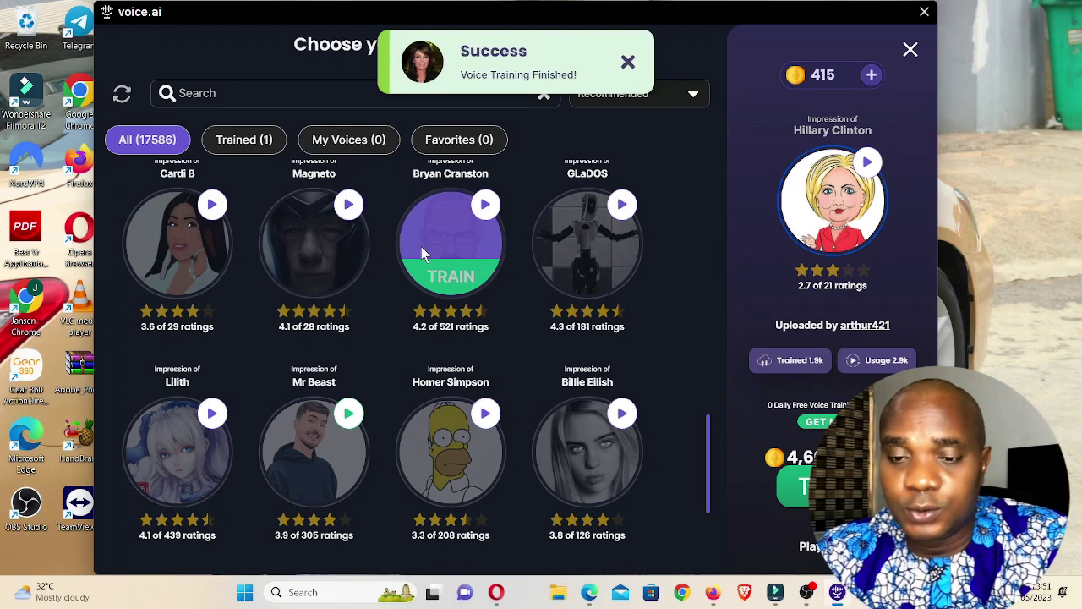
{"action": "scroll", "coordinate": [610, 275], "scroll_direction": "up", "scroll_amount": 2}
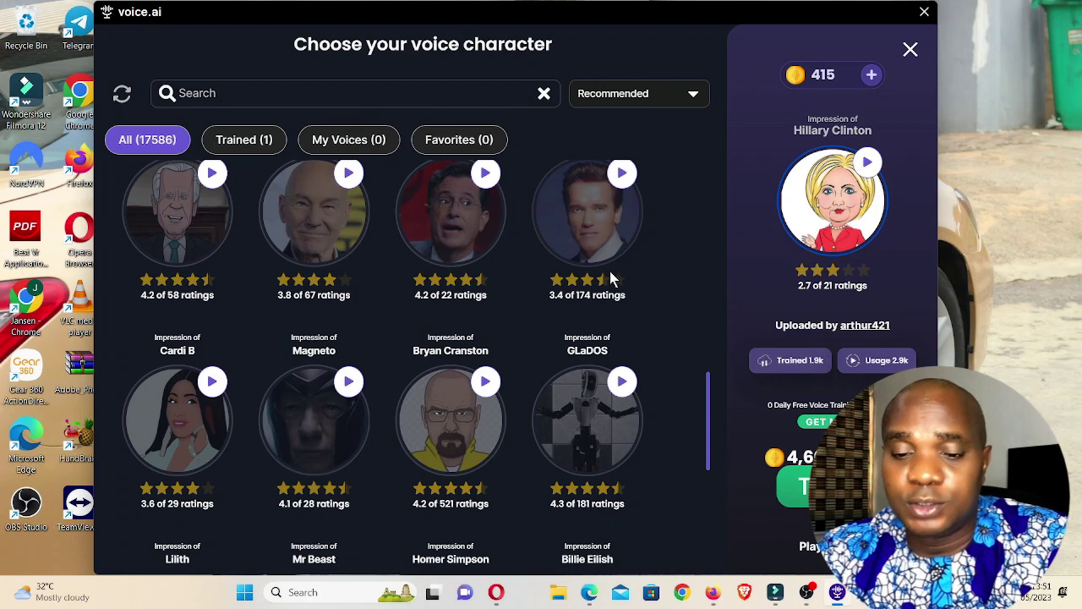
{"action": "scroll", "coordinate": [610, 277], "scroll_direction": "up", "scroll_amount": 1}
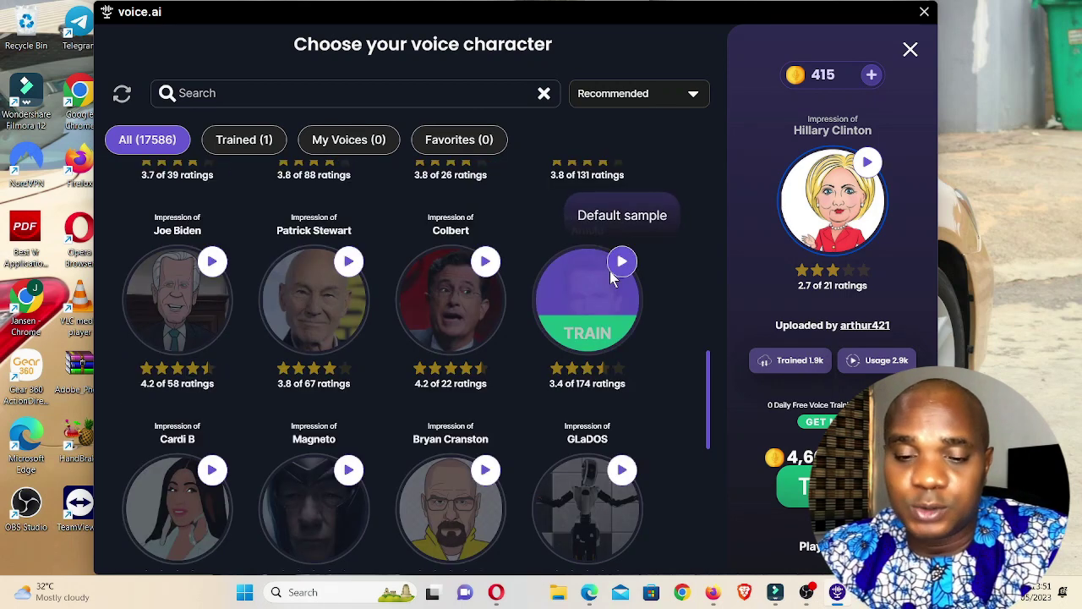
{"action": "scroll", "coordinate": [405, 321], "scroll_direction": "up", "scroll_amount": 3}
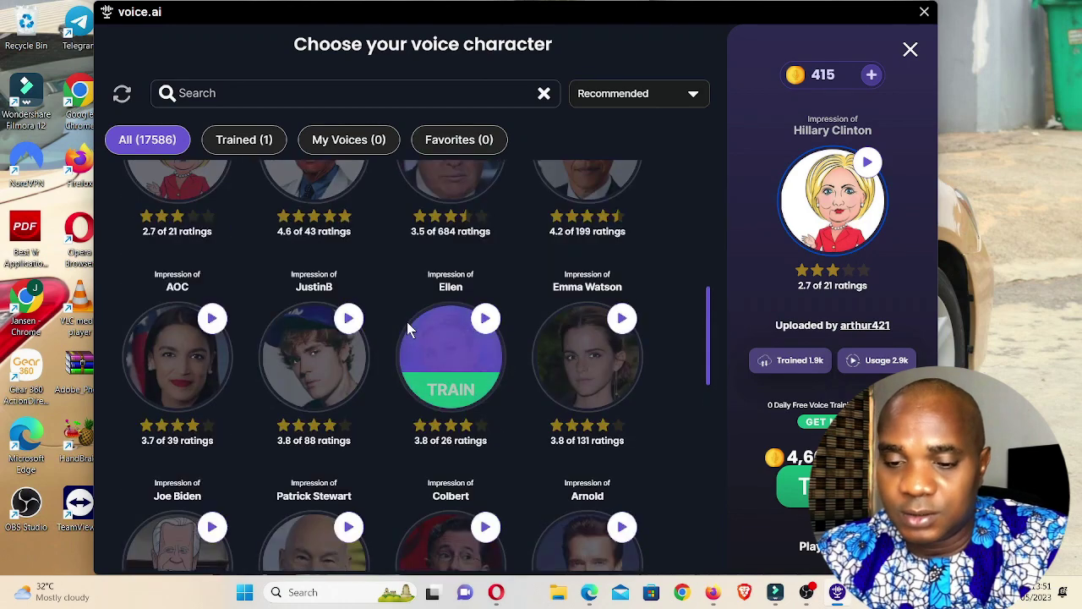
{"action": "scroll", "coordinate": [406, 328], "scroll_direction": "up", "scroll_amount": 1}
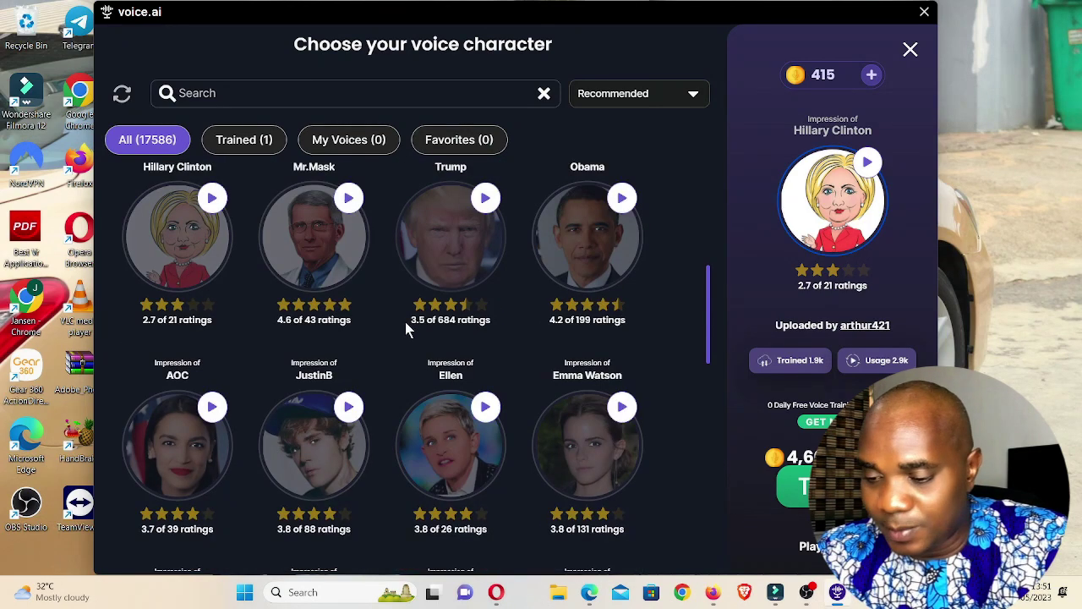
{"action": "scroll", "coordinate": [411, 311], "scroll_direction": "up", "scroll_amount": 3}
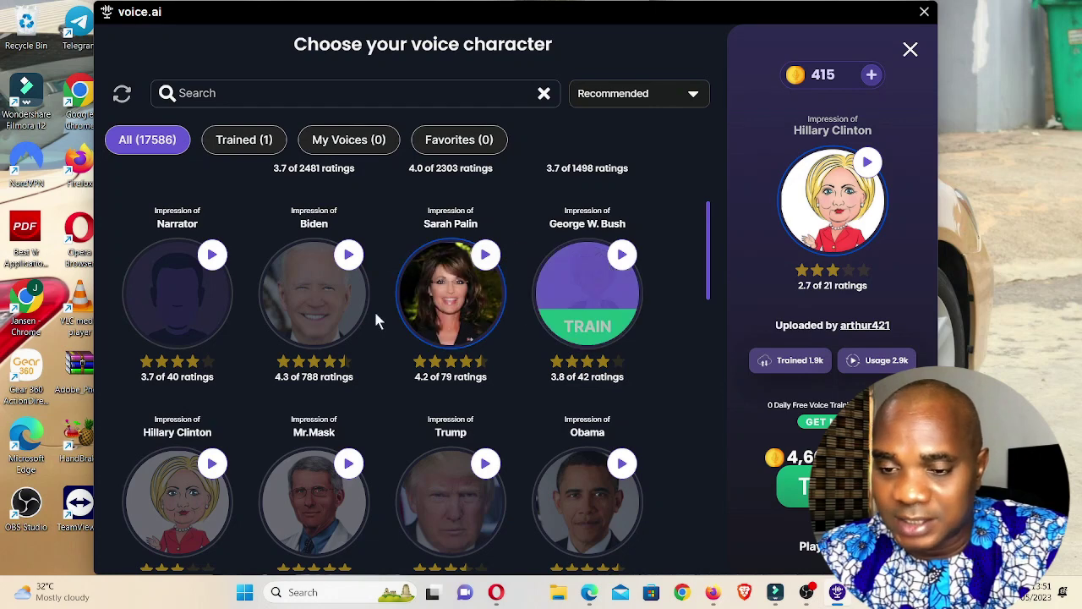
{"action": "scroll", "coordinate": [402, 412], "scroll_direction": "down", "scroll_amount": 10}
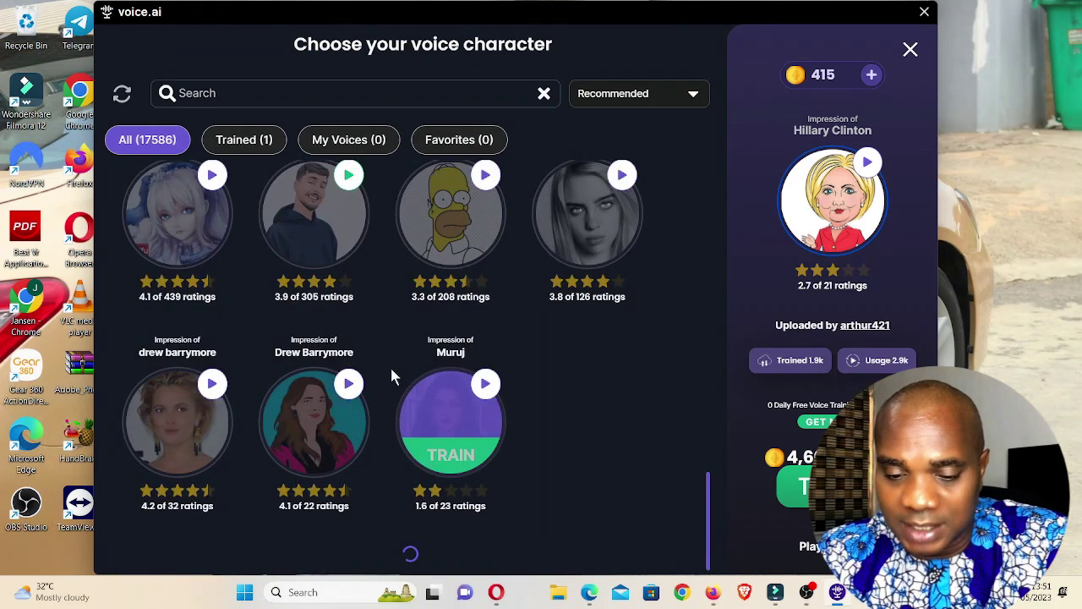
{"action": "scroll", "coordinate": [476, 428], "scroll_direction": "down", "scroll_amount": 10}
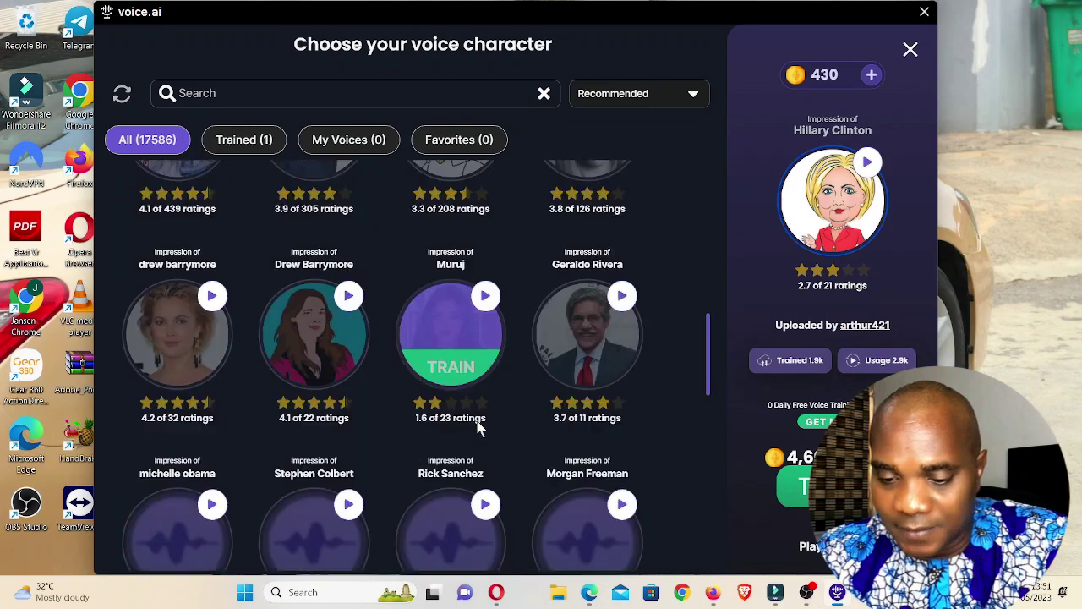
{"action": "scroll", "coordinate": [480, 427], "scroll_direction": "down", "scroll_amount": 10}
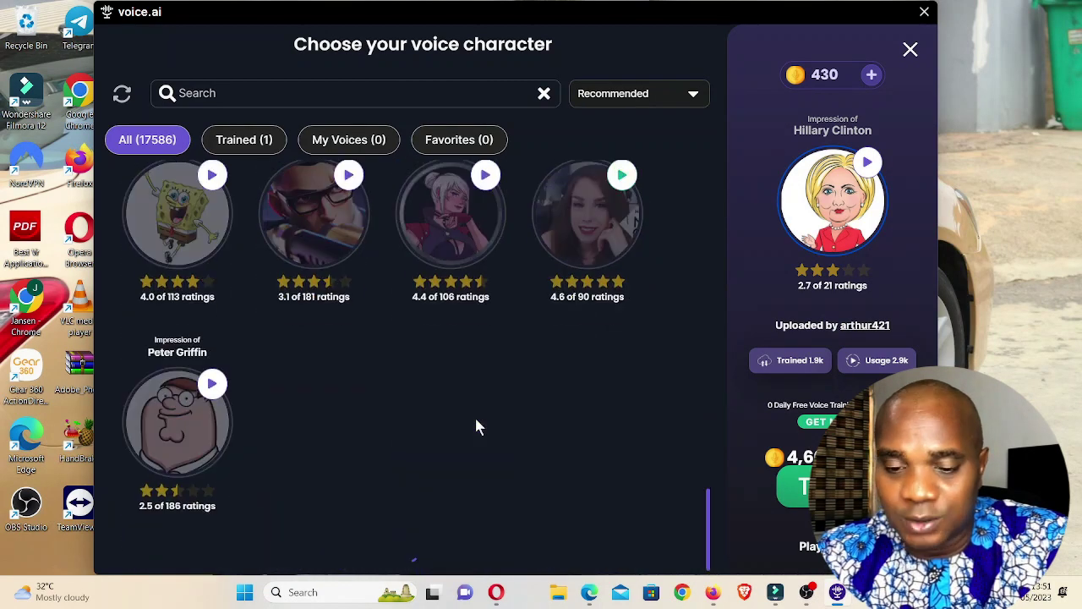
{"action": "scroll", "coordinate": [477, 427], "scroll_direction": "down", "scroll_amount": 2}
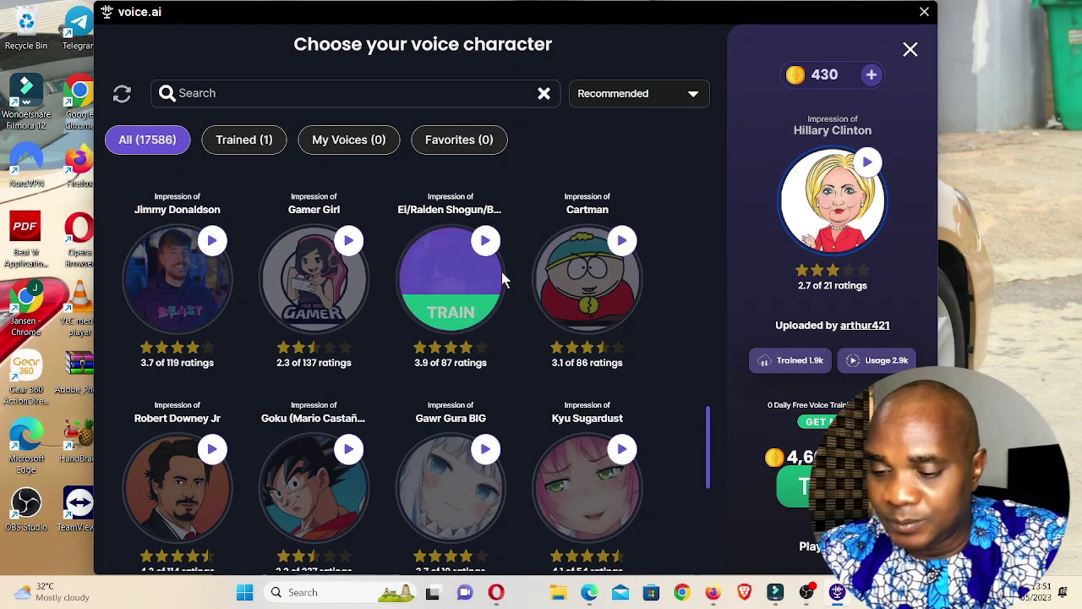
{"action": "scroll", "coordinate": [502, 272], "scroll_direction": "down", "scroll_amount": 4}
{"action": "scroll", "coordinate": [502, 268], "scroll_direction": "down", "scroll_amount": 4}
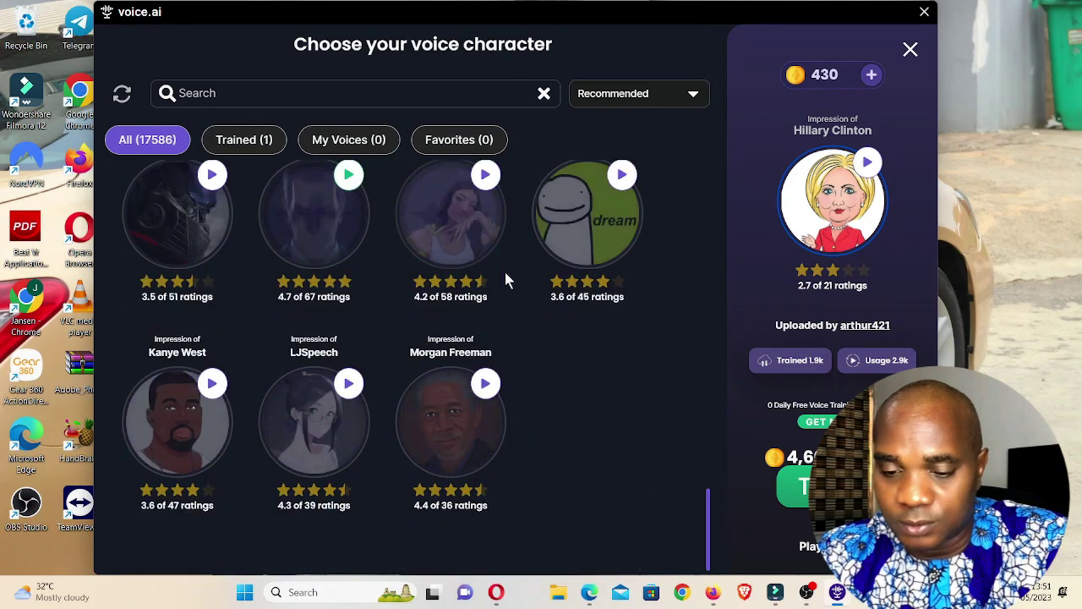
{"action": "scroll", "coordinate": [493, 236], "scroll_direction": "down", "scroll_amount": 5}
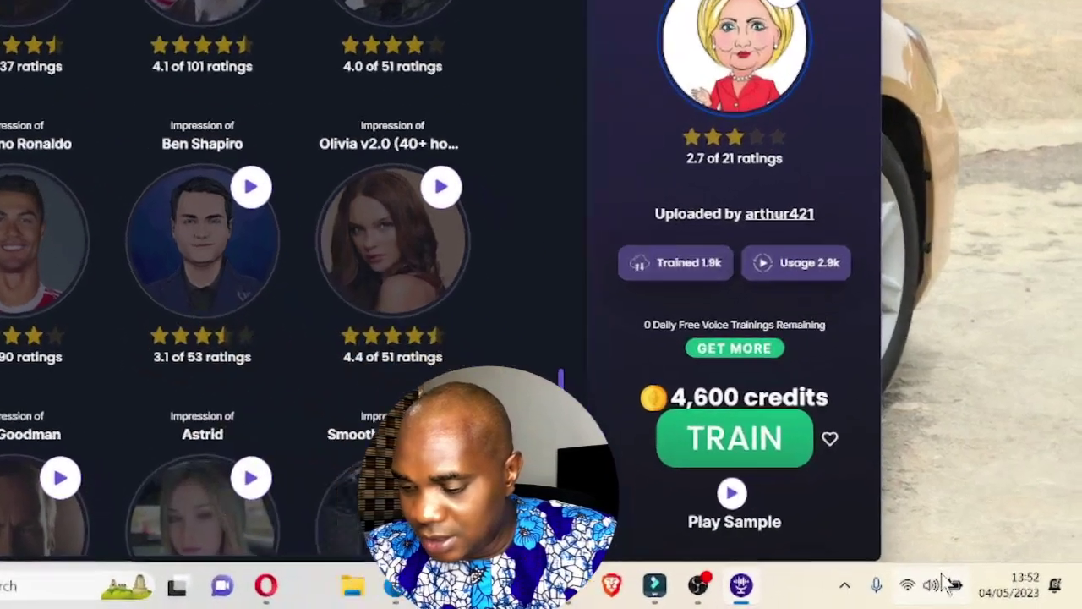
- Set the Windows sound input to the Voice.ai Audio Cable microphone
{"action": "right_click", "coordinate": [933, 585]}
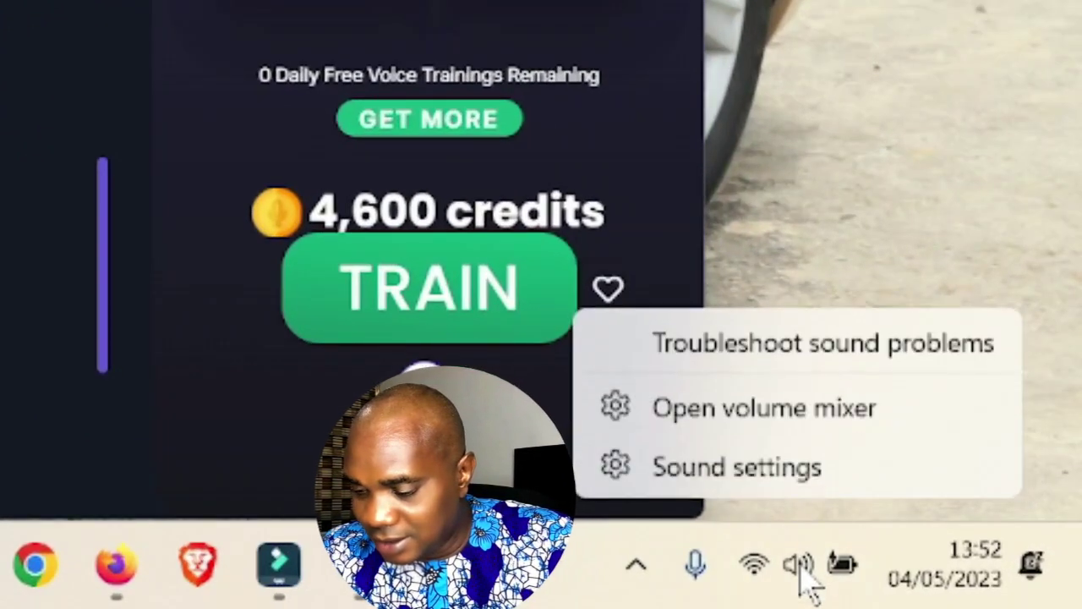
{"action": "left_click", "coordinate": [737, 469]}
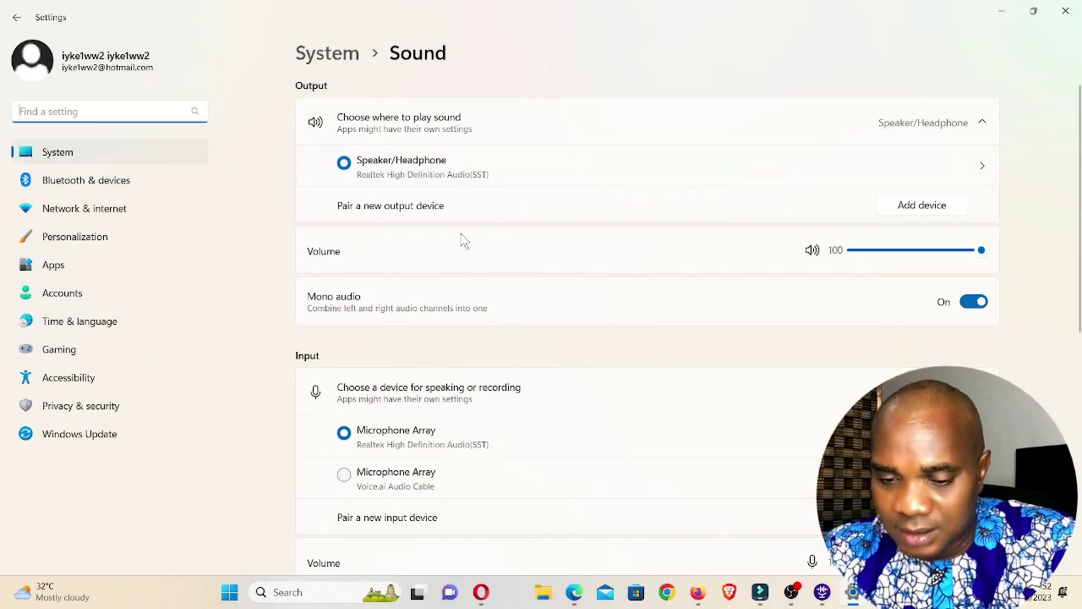
{"action": "scroll", "coordinate": [460, 233], "scroll_direction": "down", "scroll_amount": 3}
{"action": "scroll", "coordinate": [462, 240], "scroll_direction": "down", "scroll_amount": 1}
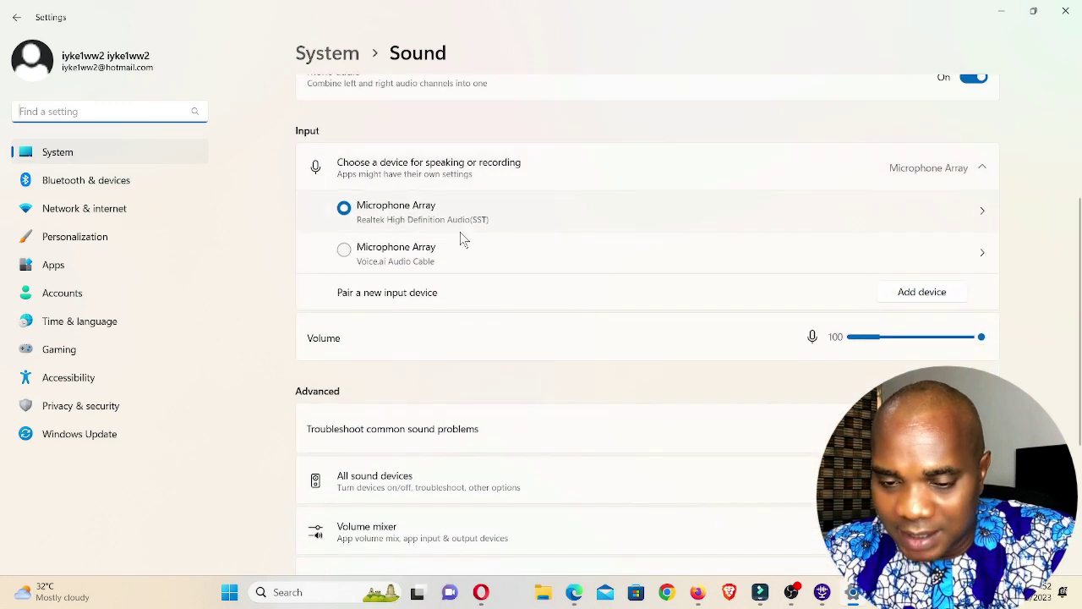
{"action": "left_click", "coordinate": [343, 247]}
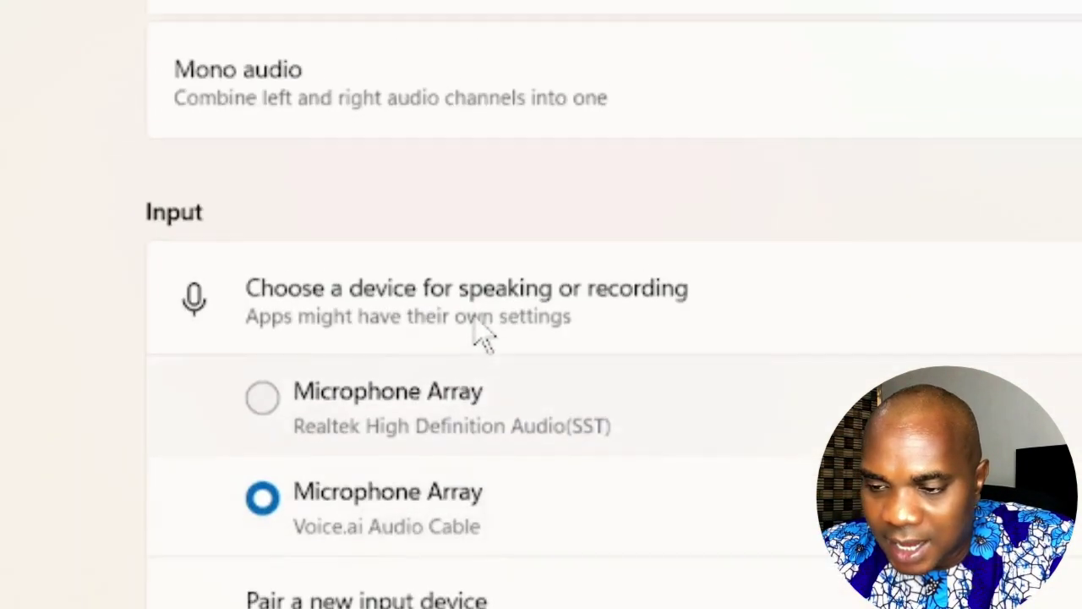
{"action": "left_click", "coordinate": [263, 222]}
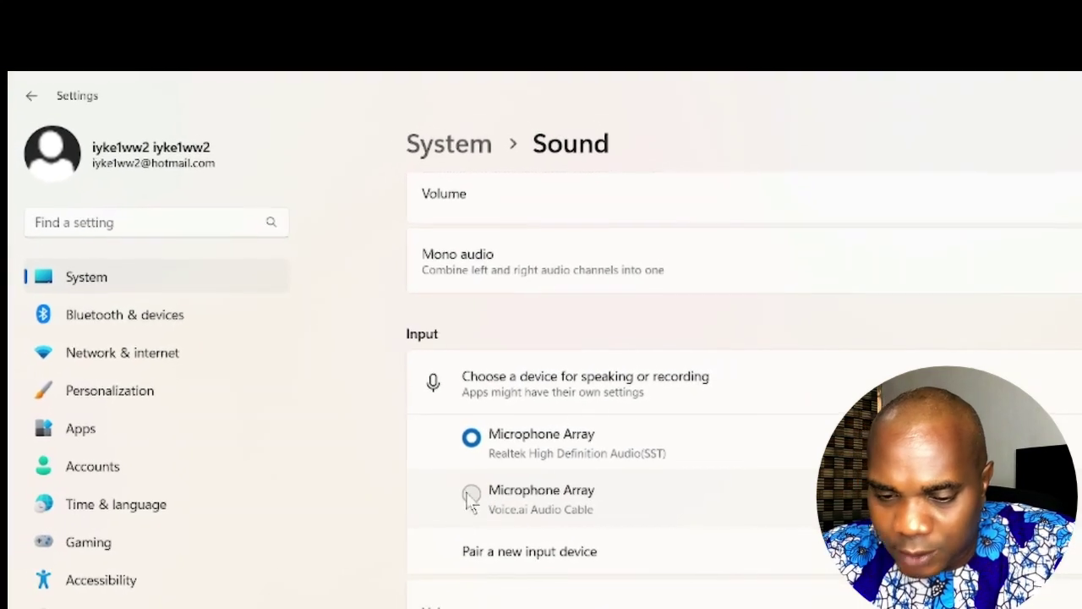
{"action": "left_click", "coordinate": [465, 495]}
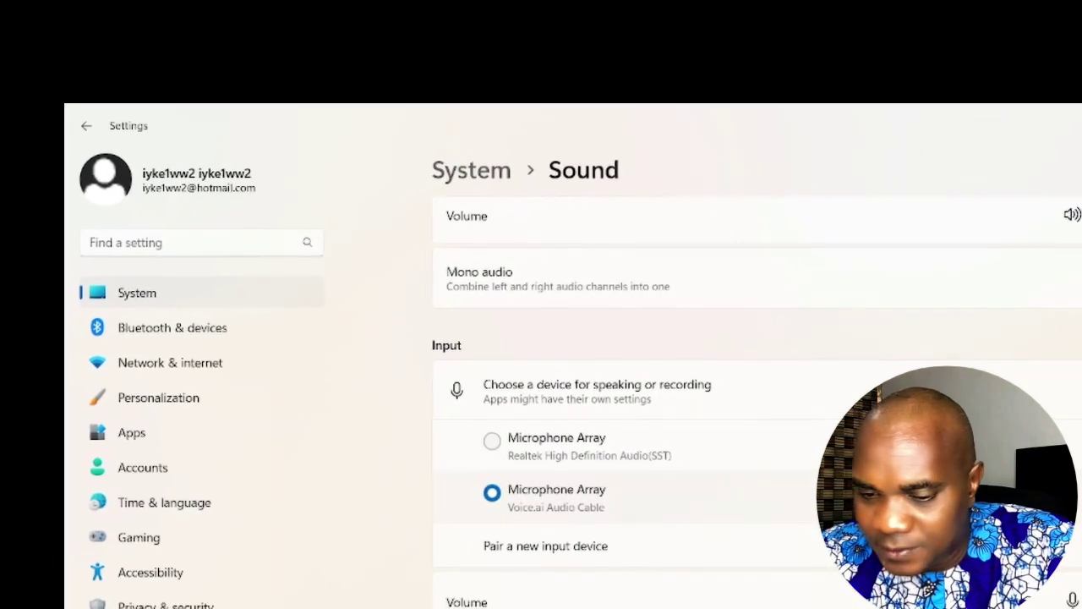
- Check the Voice.ai microphone's properties, then return to the Voice.ai window
{"action": "key", "text": "Return"}
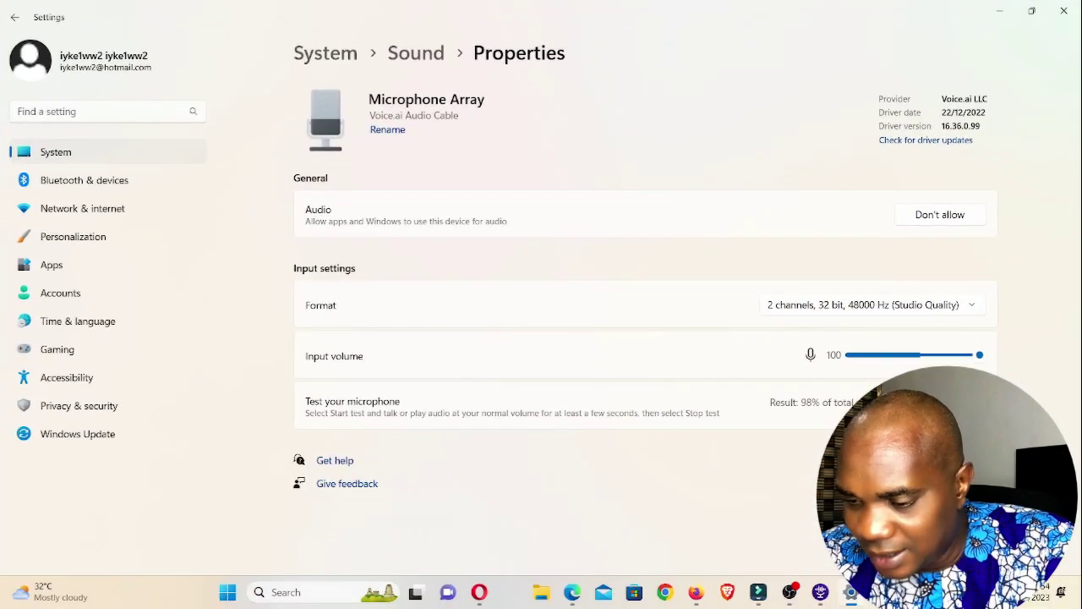
{"action": "left_click", "coordinate": [14, 17]}
{"action": "scroll", "coordinate": [498, 356], "scroll_direction": "down", "scroll_amount": 5}
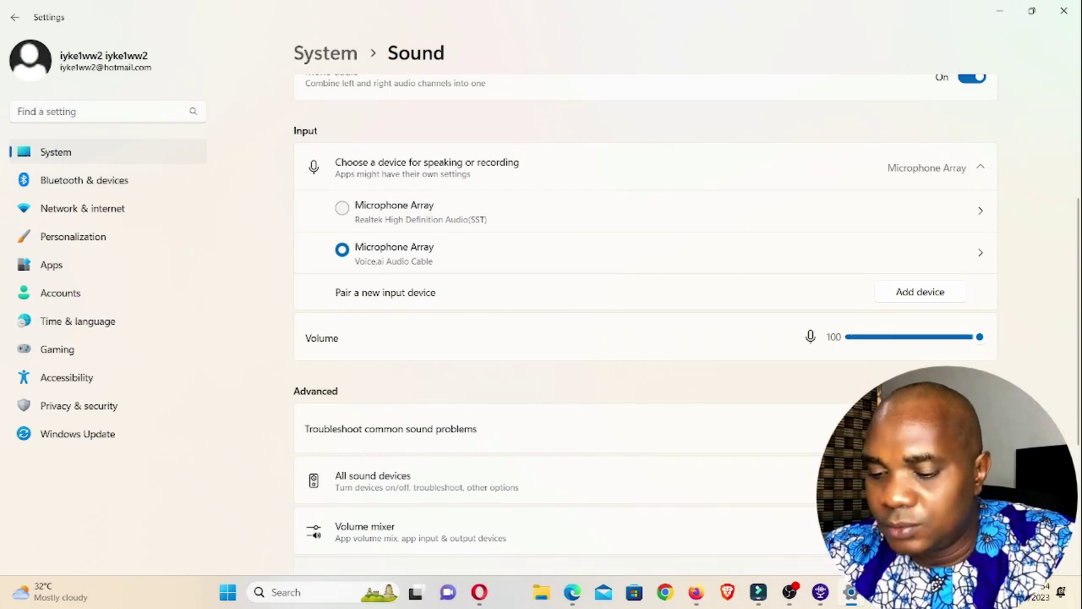
{"action": "left_click", "coordinate": [817, 592]}
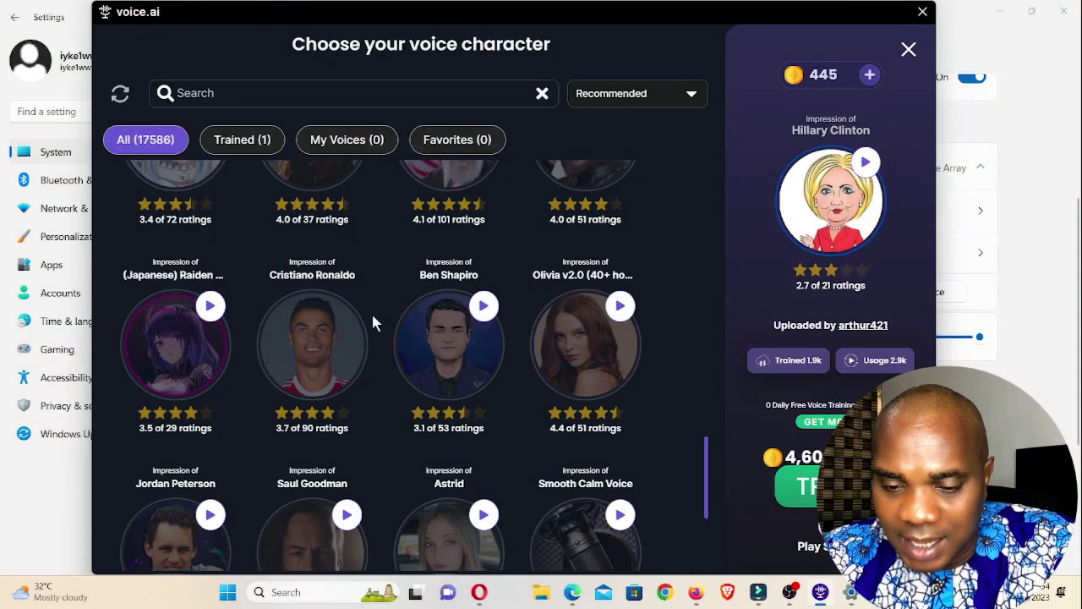
- Pick Sarah Palin in the voice grid and apply it with USE
{"action": "scroll", "coordinate": [370, 253], "scroll_direction": "up", "scroll_amount": 6}
{"action": "scroll", "coordinate": [370, 251], "scroll_direction": "up", "scroll_amount": 15}
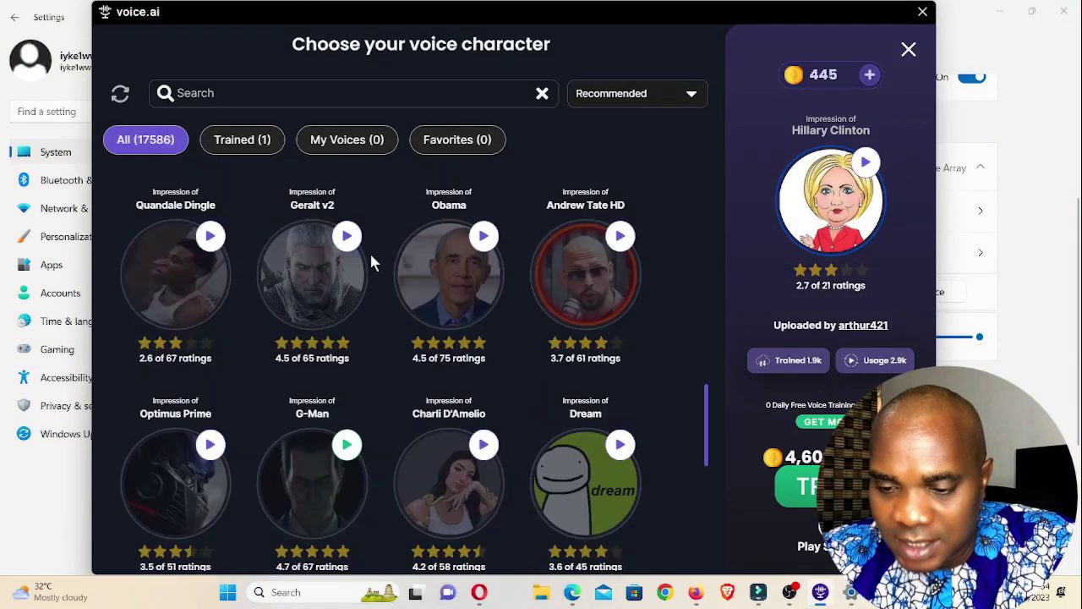
{"action": "scroll", "coordinate": [369, 262], "scroll_direction": "up", "scroll_amount": 10}
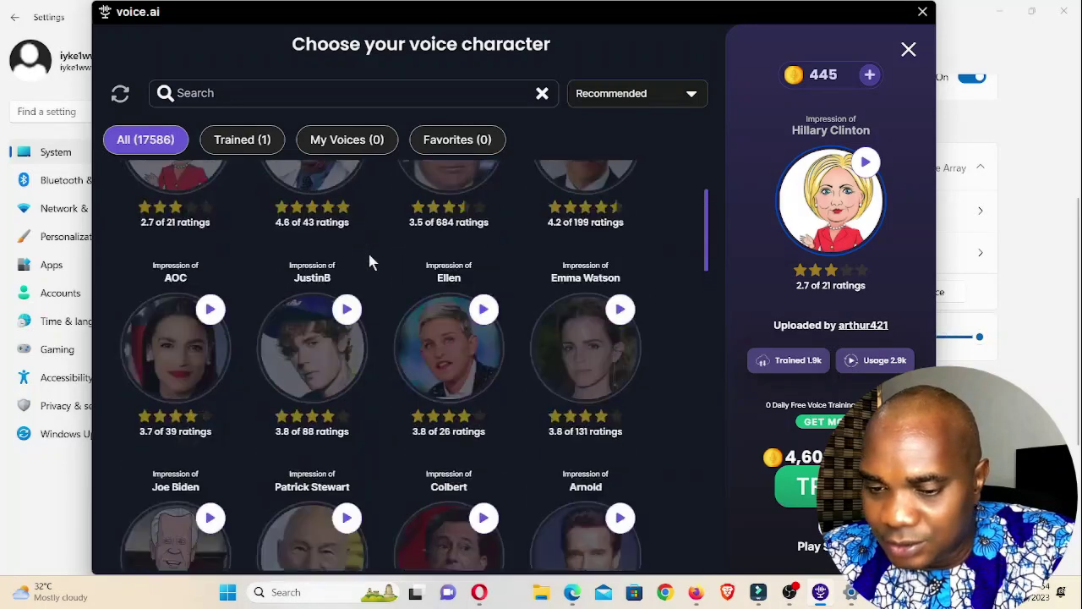
{"action": "scroll", "coordinate": [370, 262], "scroll_direction": "down", "scroll_amount": 1}
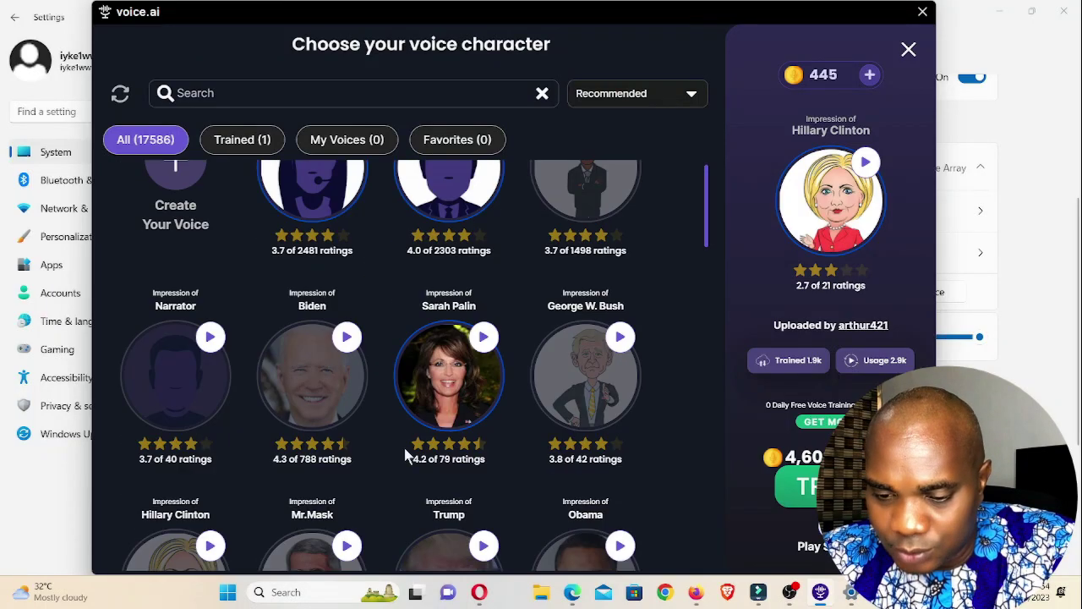
{"action": "mouse_move", "coordinate": [456, 371]}
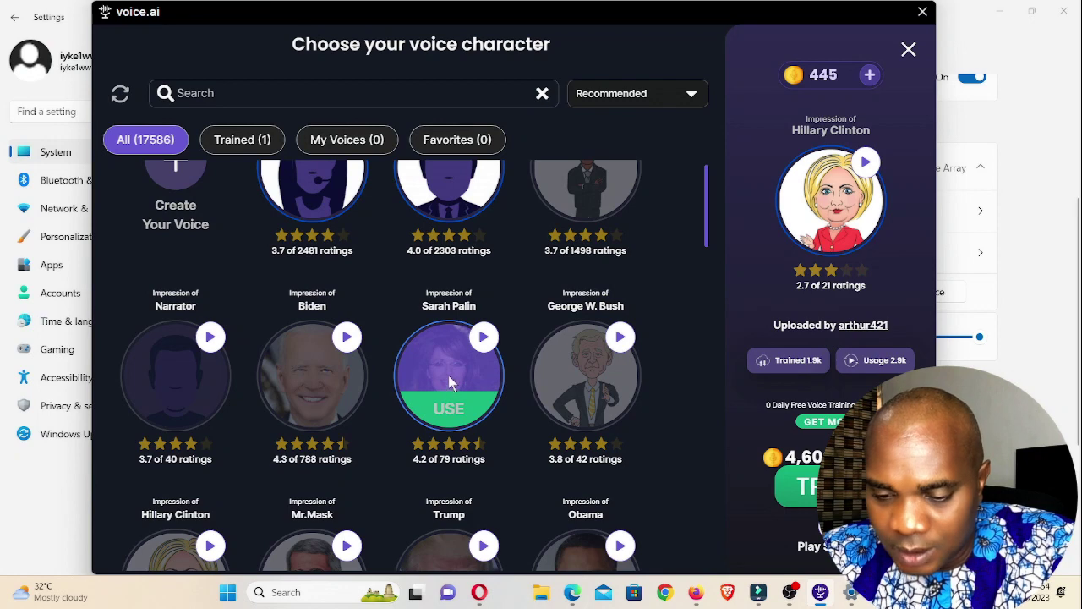
{"action": "left_click", "coordinate": [448, 382]}
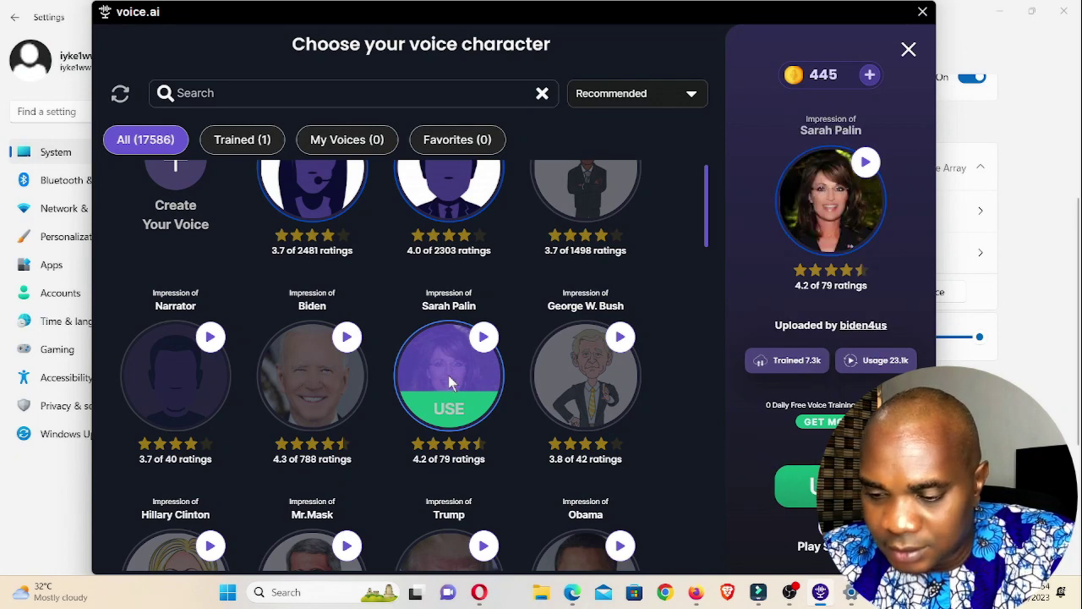
{"action": "left_click", "coordinate": [798, 486]}
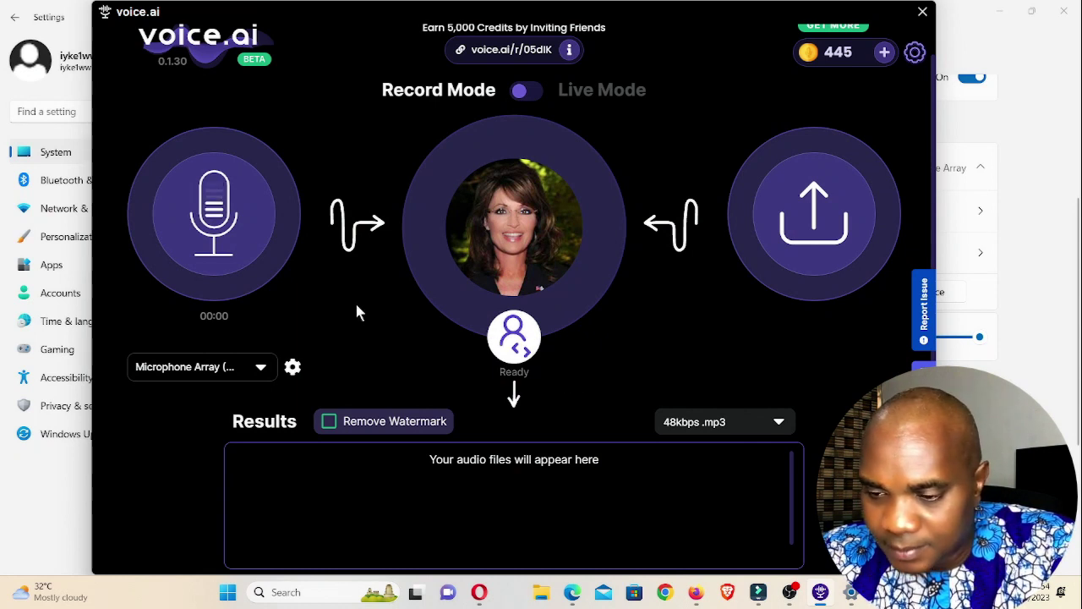
- Record a 15-second voice clip and dismiss the time-limit warning while it converts
{"action": "left_click", "coordinate": [210, 201]}
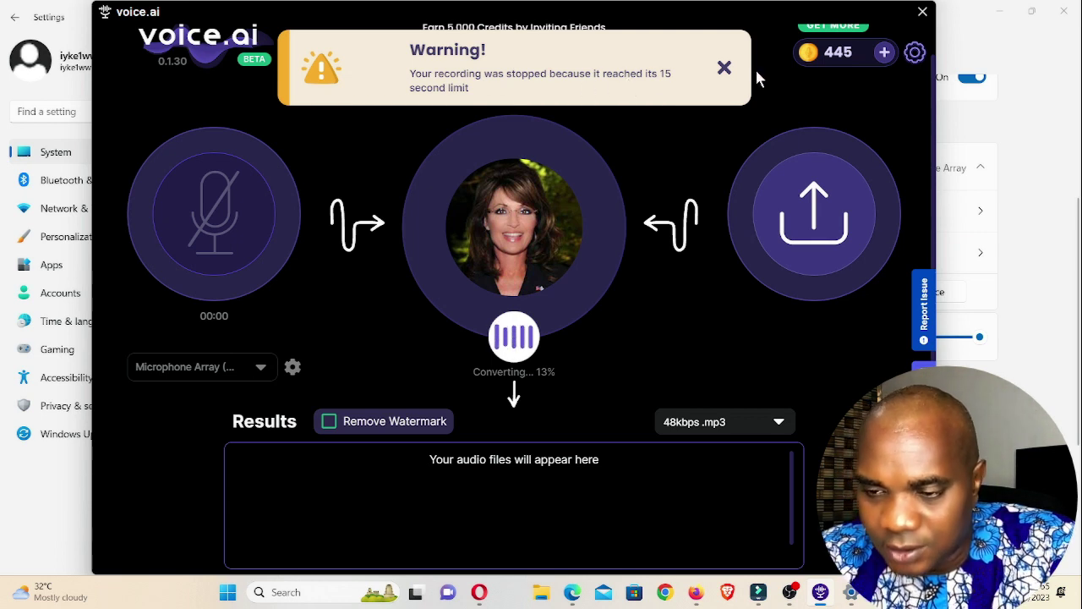
{"action": "left_click", "coordinate": [725, 70]}
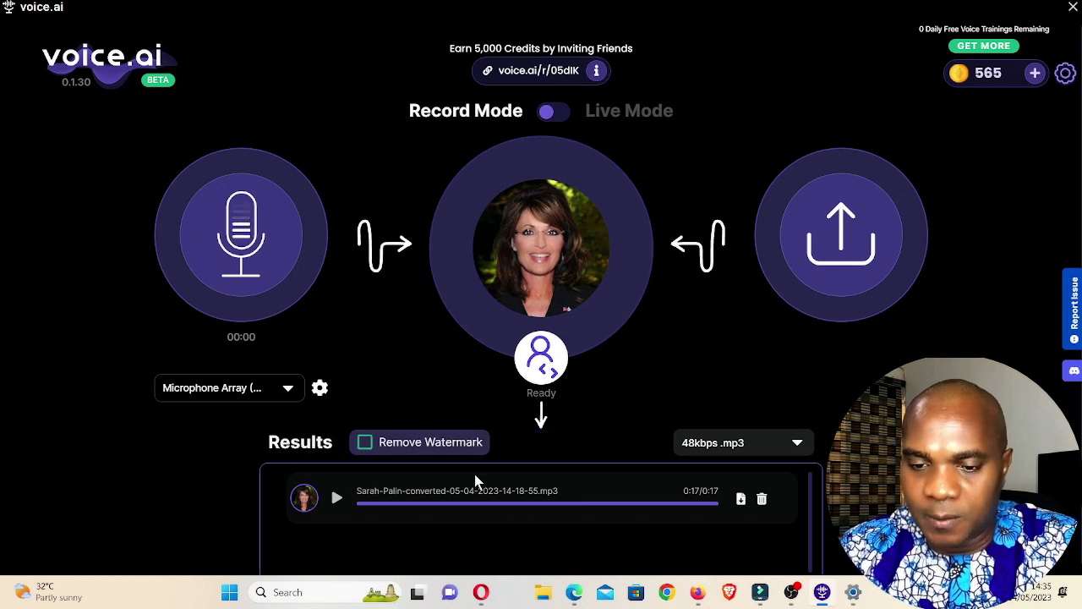
{"action": "scroll", "coordinate": [634, 499], "scroll_direction": "down", "scroll_amount": 1}
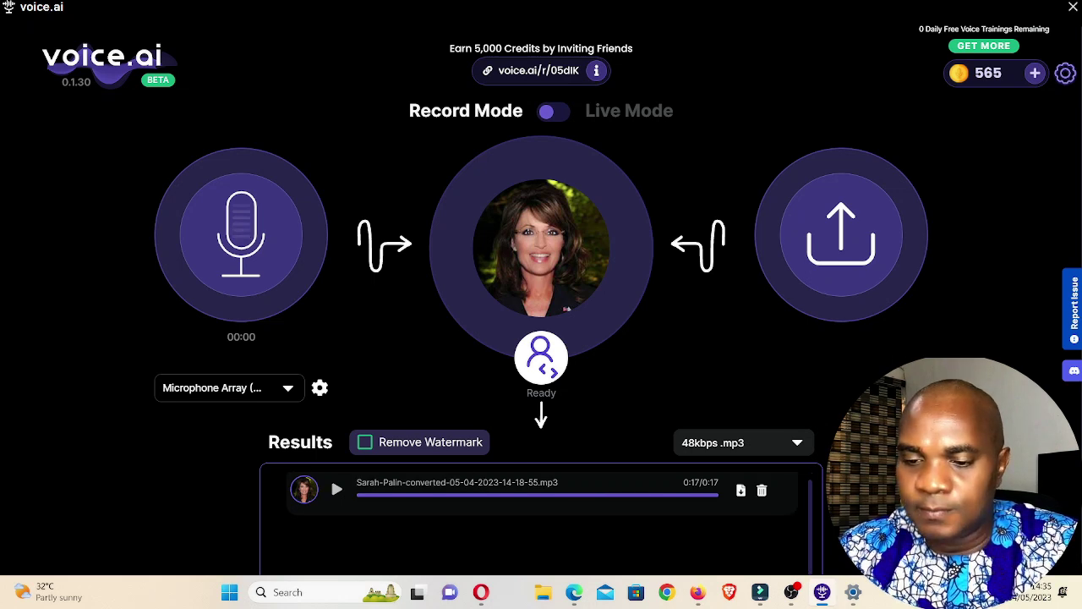
{"action": "scroll", "coordinate": [541, 338], "scroll_direction": "down", "scroll_amount": 1}
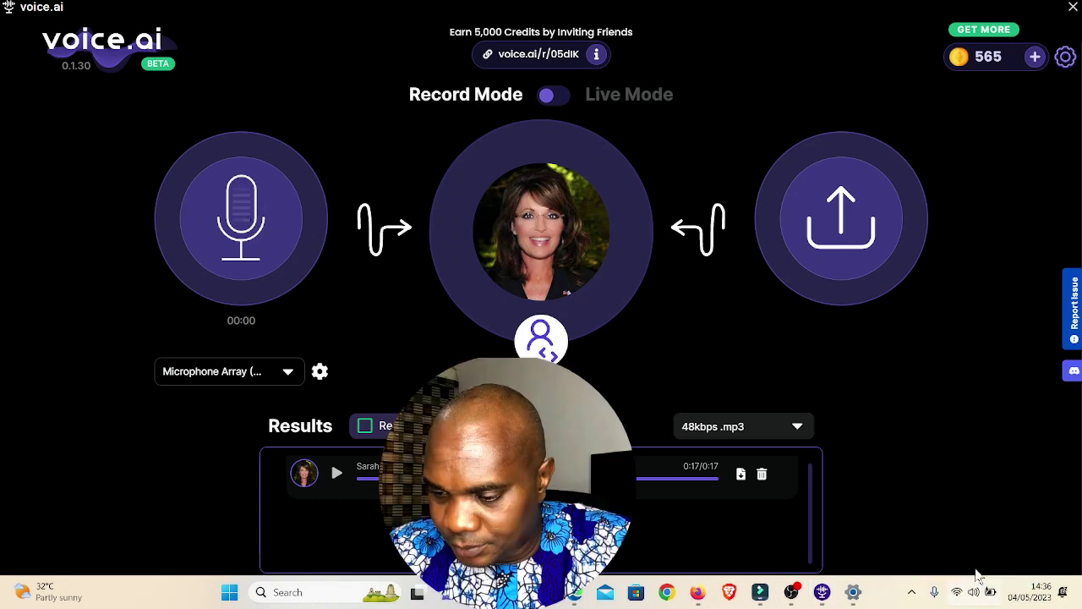
- Raise the screen brightness to maximum, then start playback of the 17-second Sarah Palin-converted clip
{"action": "left_click", "coordinate": [972, 591]}
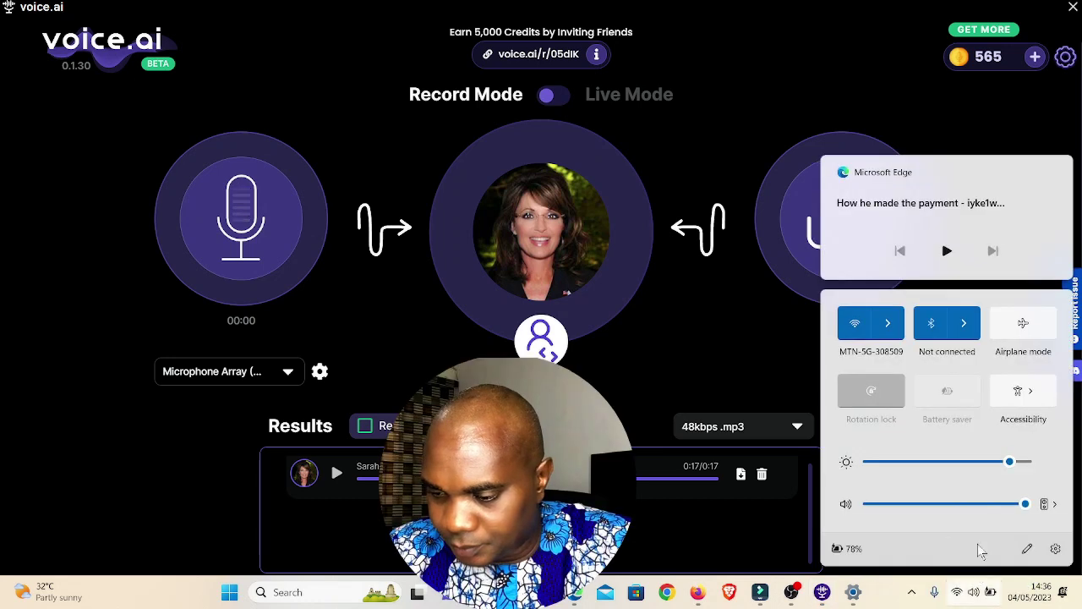
{"action": "left_click", "coordinate": [1026, 463]}
{"action": "left_click", "coordinate": [889, 602]}
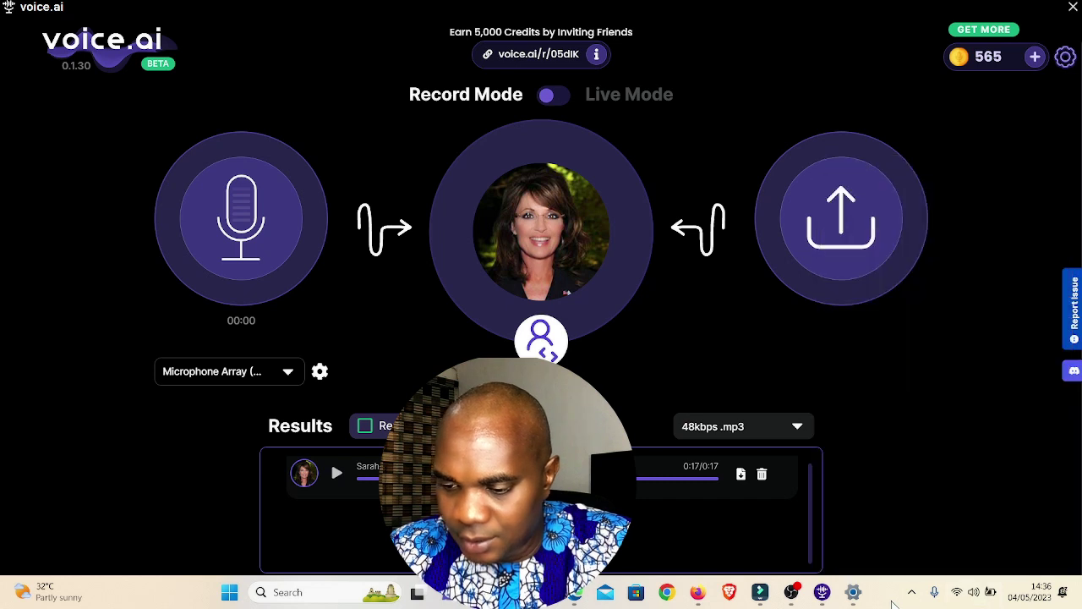
{"action": "left_click", "coordinate": [335, 474]}
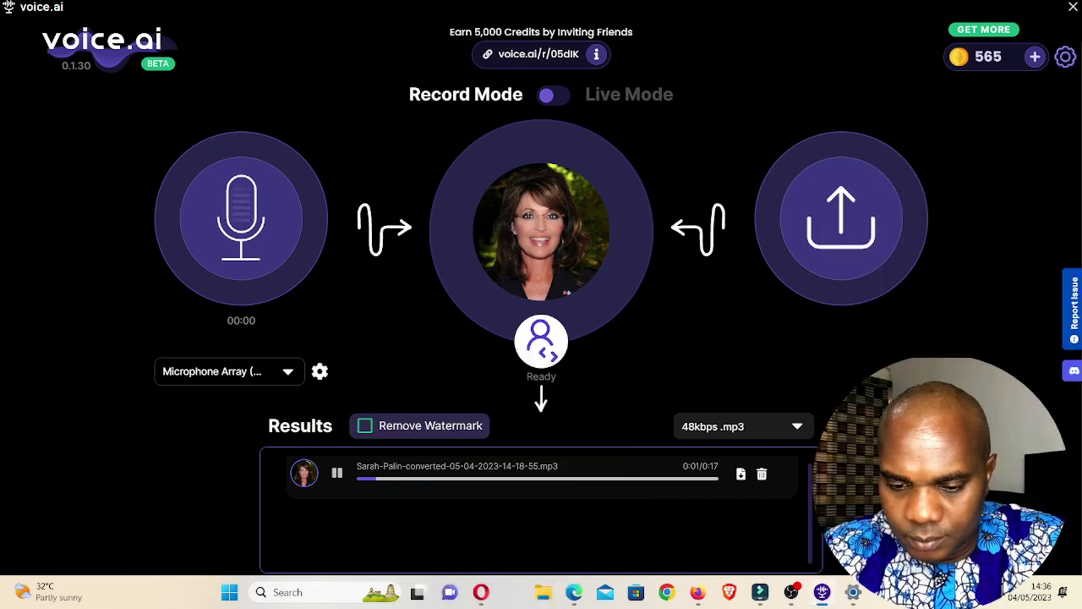